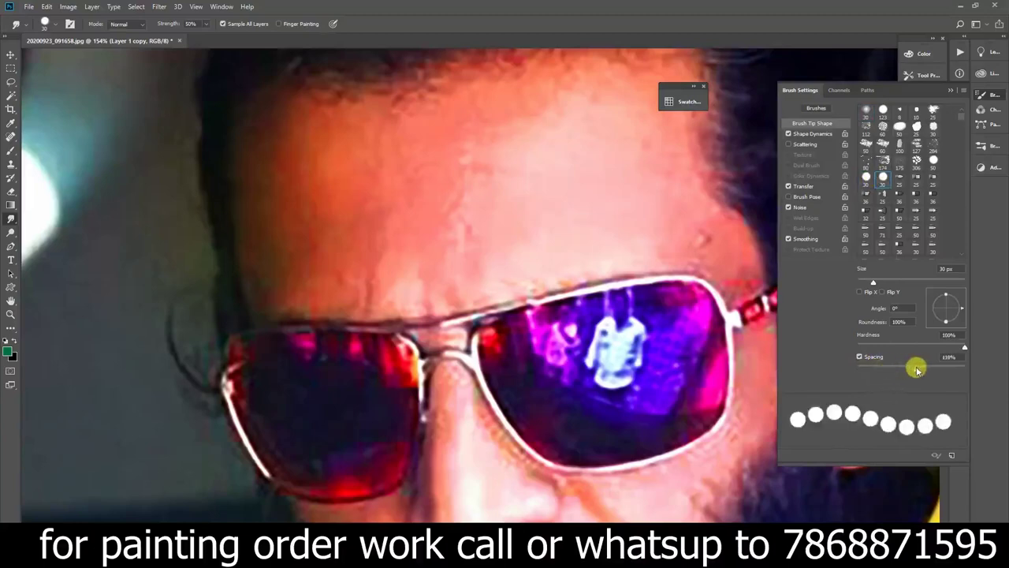
Widen the smudge brush's tip spacing, then zoom around the forehead.
left_click_drag(872, 371, 907, 367)
left_click(951, 90)
scroll(405, 205, "up", 3)
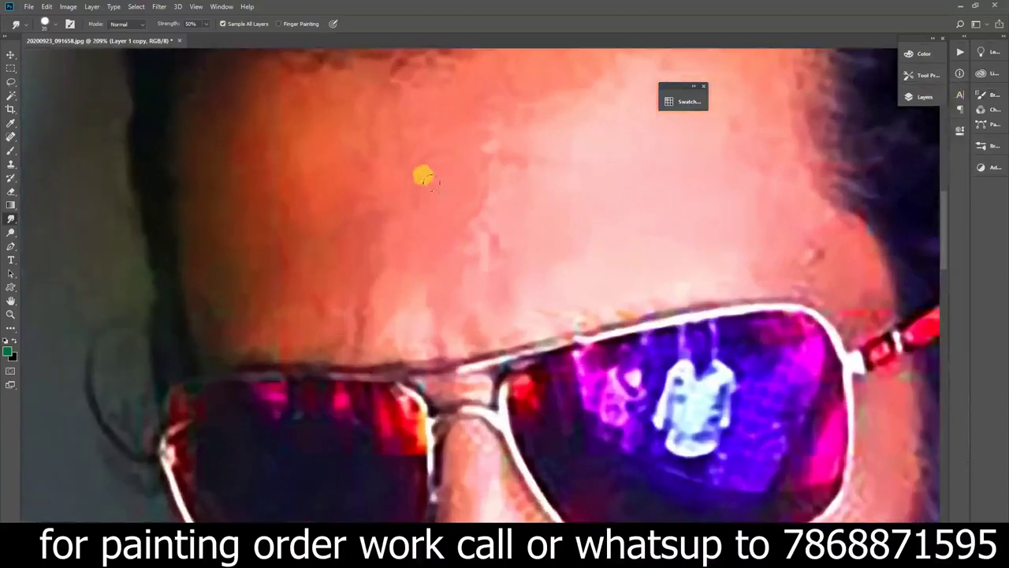
scroll(497, 213, "up", 2)
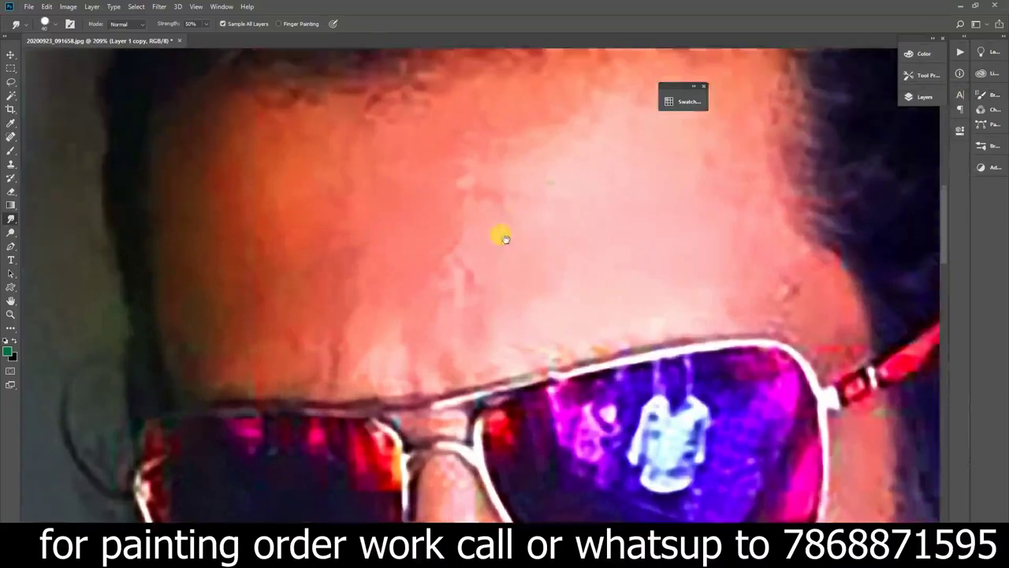
scroll(623, 207, "down", 2)
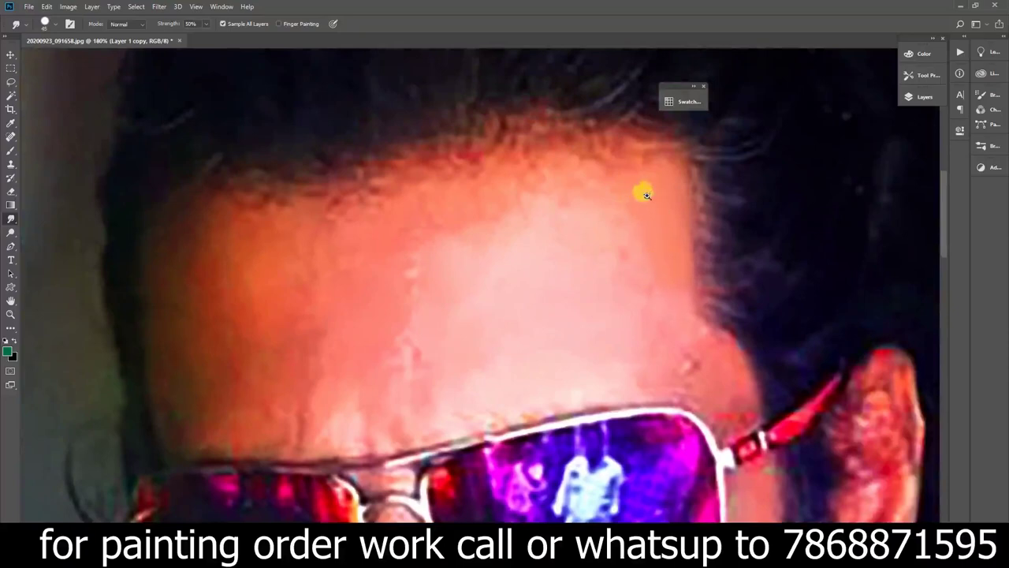
scroll(645, 195, "down", 5)
scroll(622, 173, "up", 5)
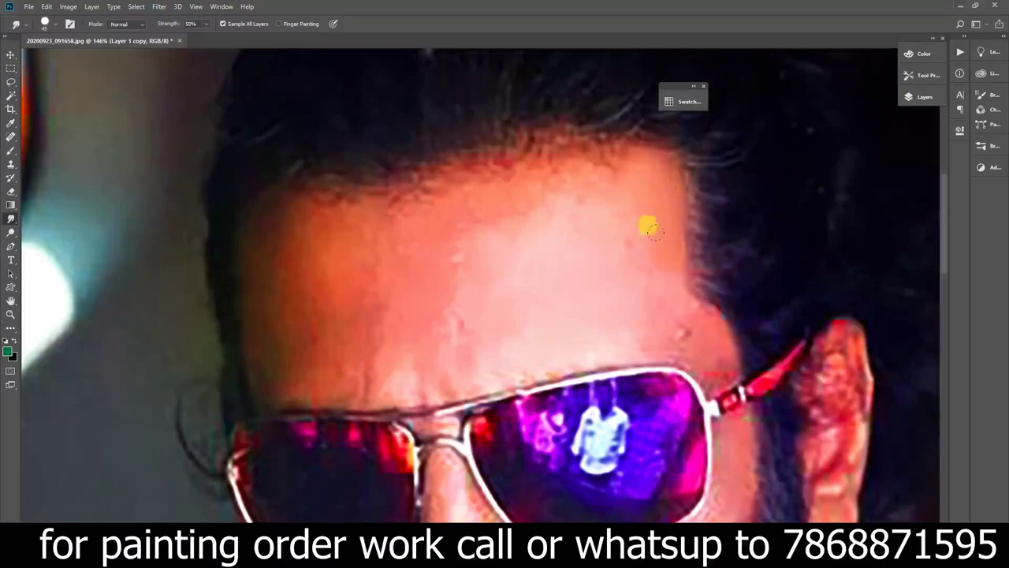
Turn off brush tip spacing and Sample All Layers so the smudge uses only the current layer.
key("F5")
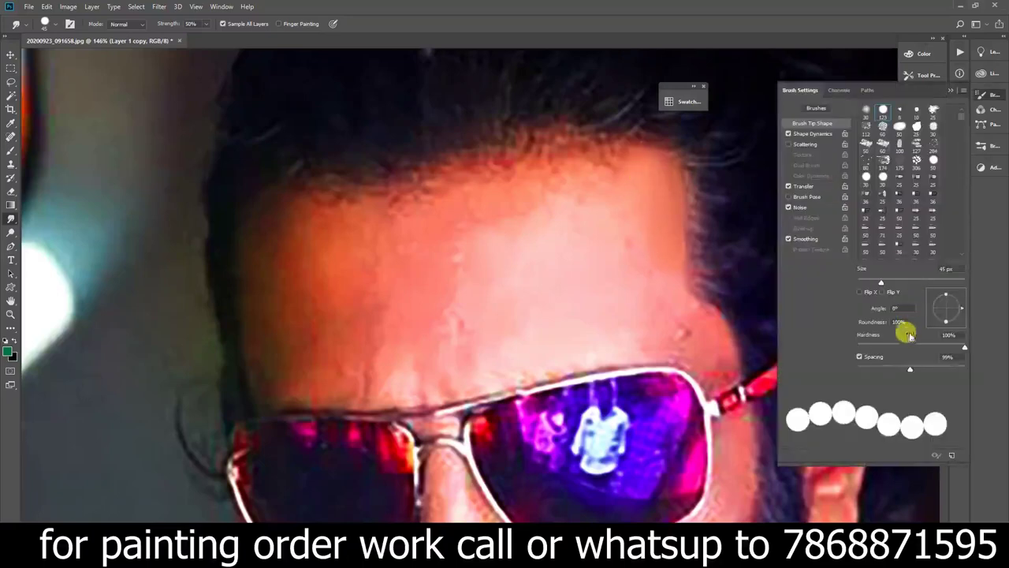
left_click(859, 356)
left_click(950, 89)
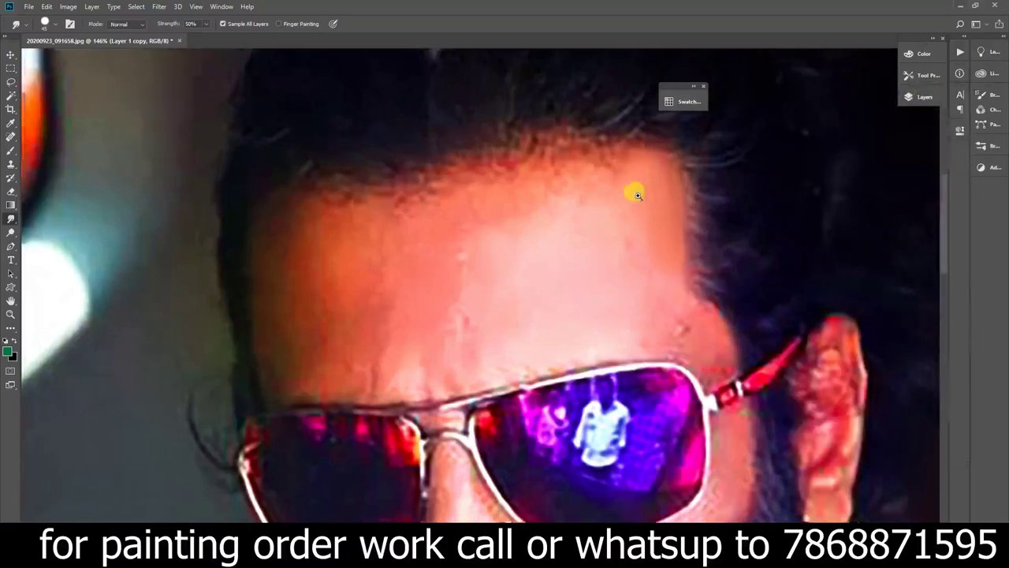
scroll(637, 195, "up", 3)
left_click(227, 23)
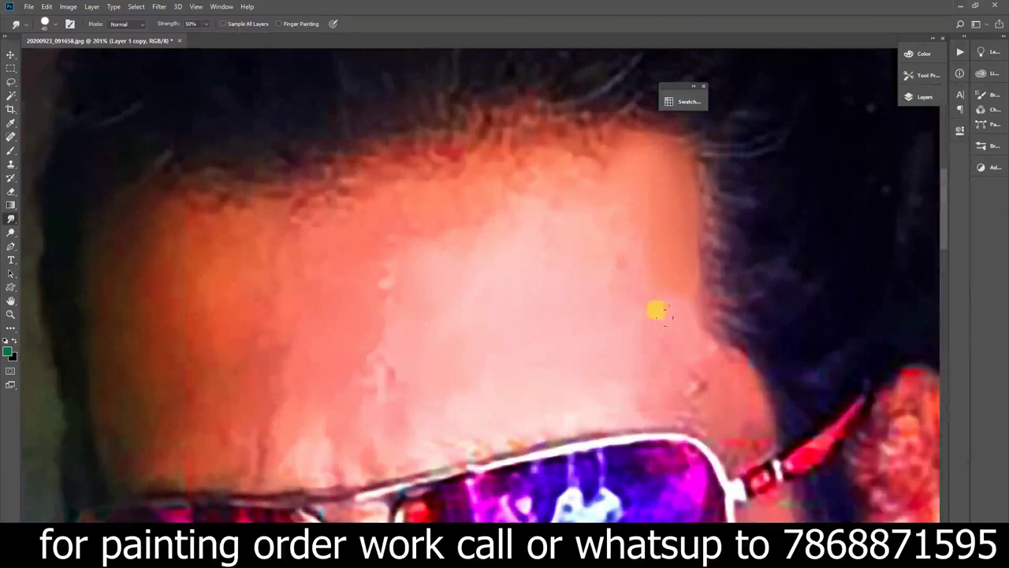
Smudge the hairline above the forehead smooth.
mouse_move(676, 345)
left_mouse_down()
mouse_move(599, 252)
mouse_move(654, 331)
mouse_move(626, 299)
mouse_move(653, 266)
mouse_move(667, 291)
left_mouse_up()
left_click_drag(636, 255, 645, 291)
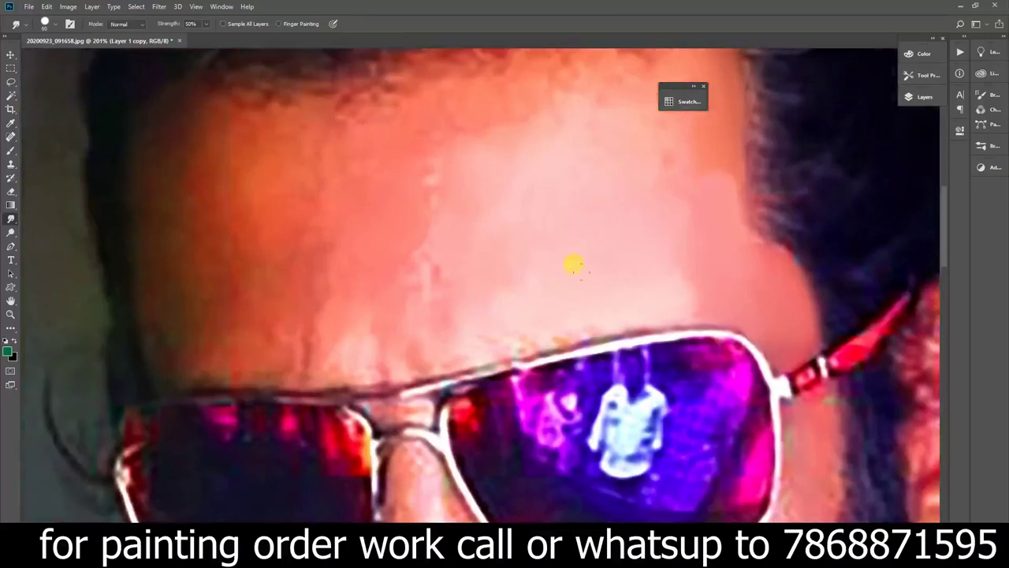
scroll(544, 242, "left", 2)
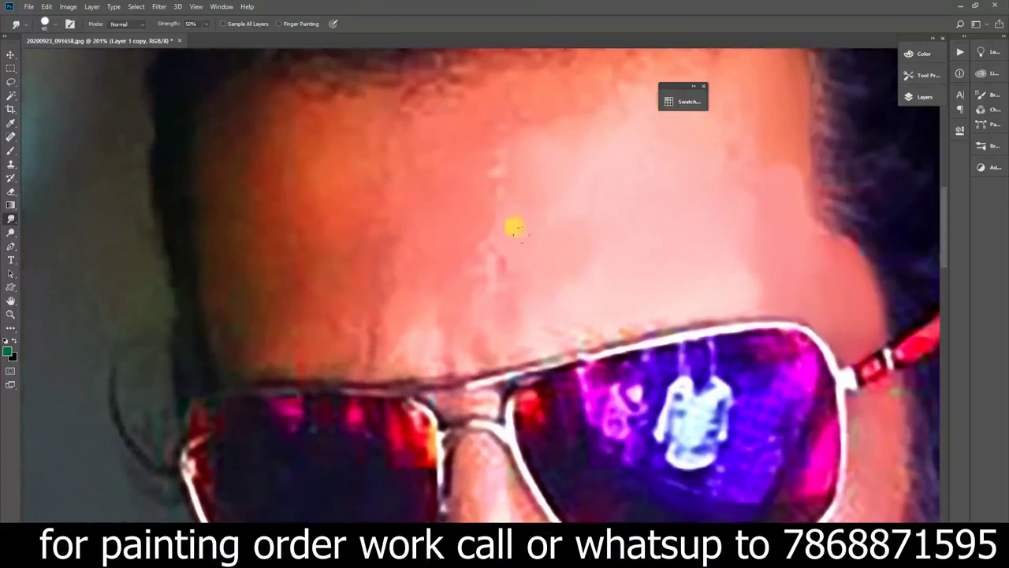
scroll(522, 189, "up", 2)
scroll(522, 190, "left", 1)
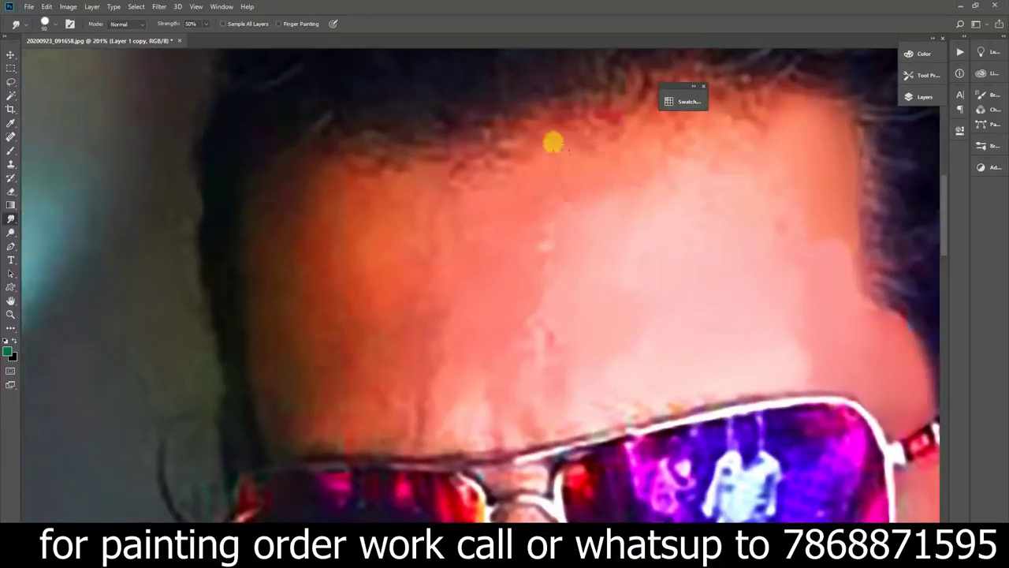
mouse_move(529, 118)
left_mouse_down()
mouse_move(543, 106)
mouse_move(486, 148)
mouse_move(464, 149)
mouse_move(538, 110)
mouse_move(444, 163)
mouse_move(473, 113)
mouse_move(426, 134)
mouse_move(449, 208)
left_mouse_up()
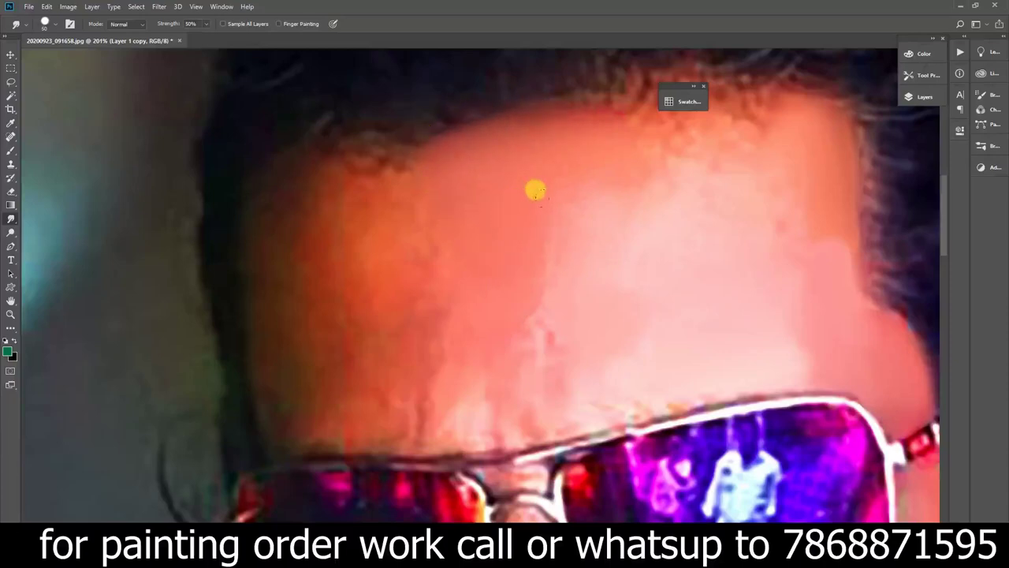
scroll(547, 198, "down", 2)
scroll(554, 249, "up", 2)
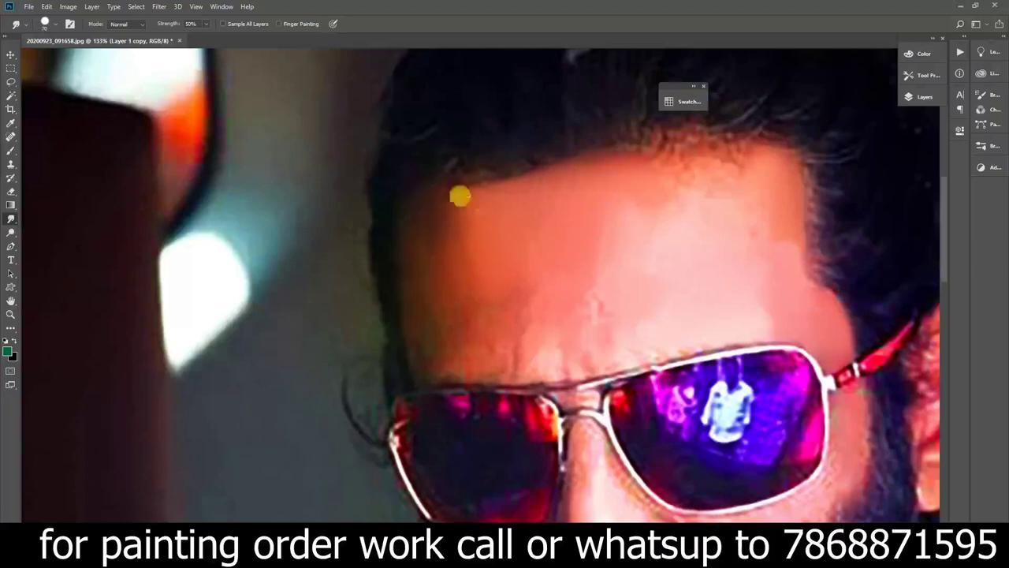
left_click(683, 100)
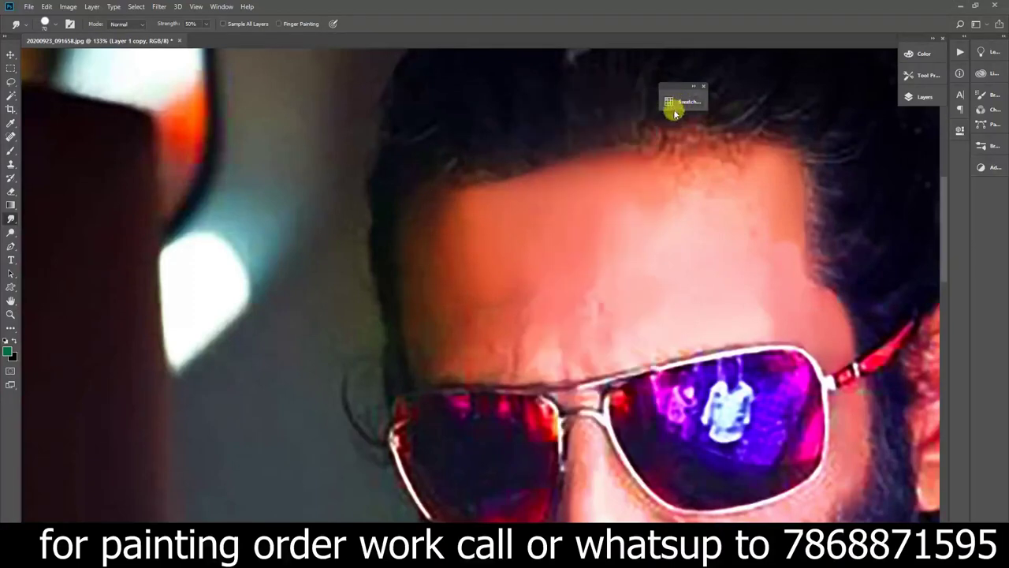
Switch the smudge brush to a soft 30 px tip, then a scattered soft tip preset.
key("F5")
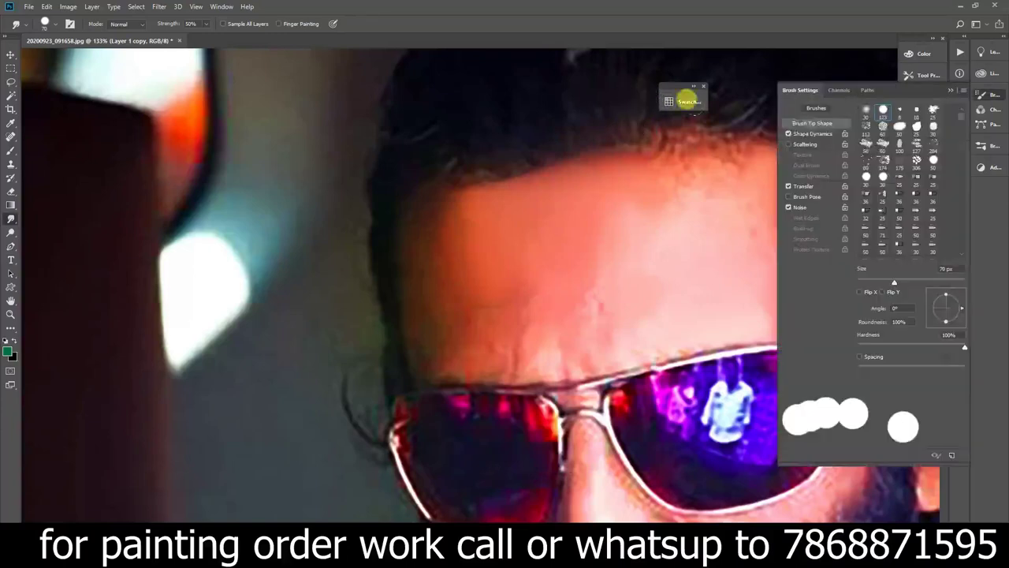
left_click(867, 110)
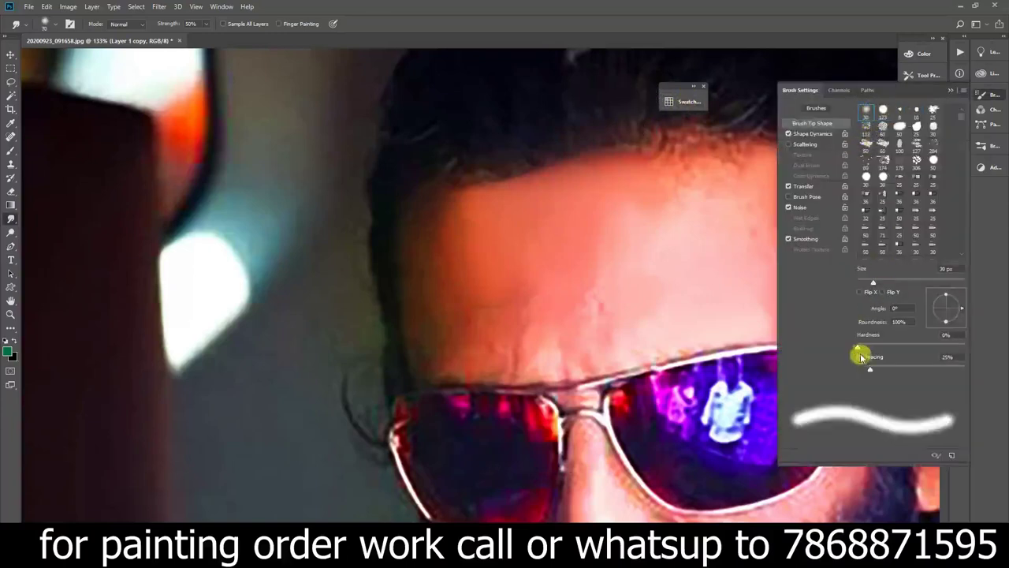
left_click(867, 247)
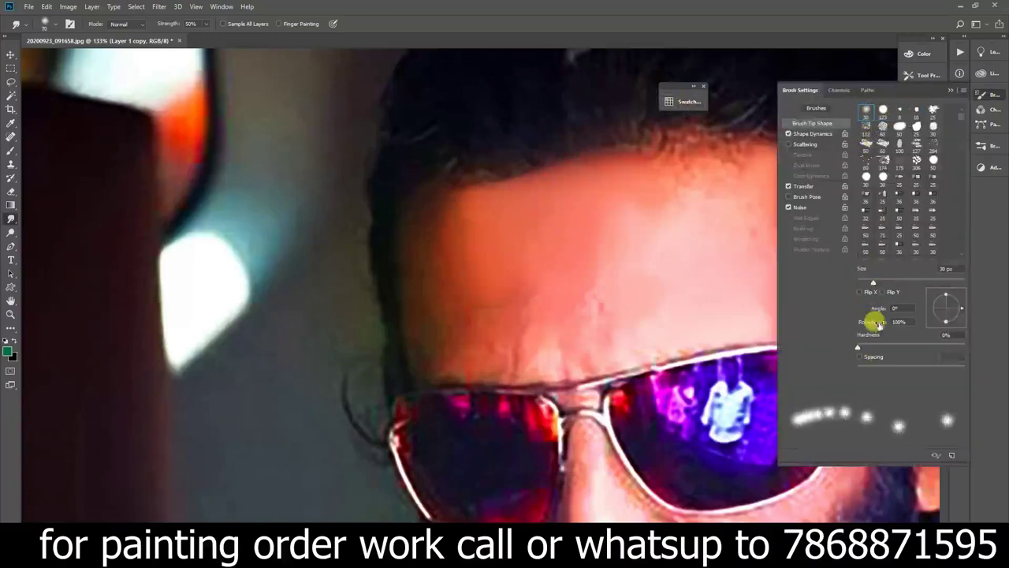
left_click(950, 90)
scroll(442, 254, "up", 1)
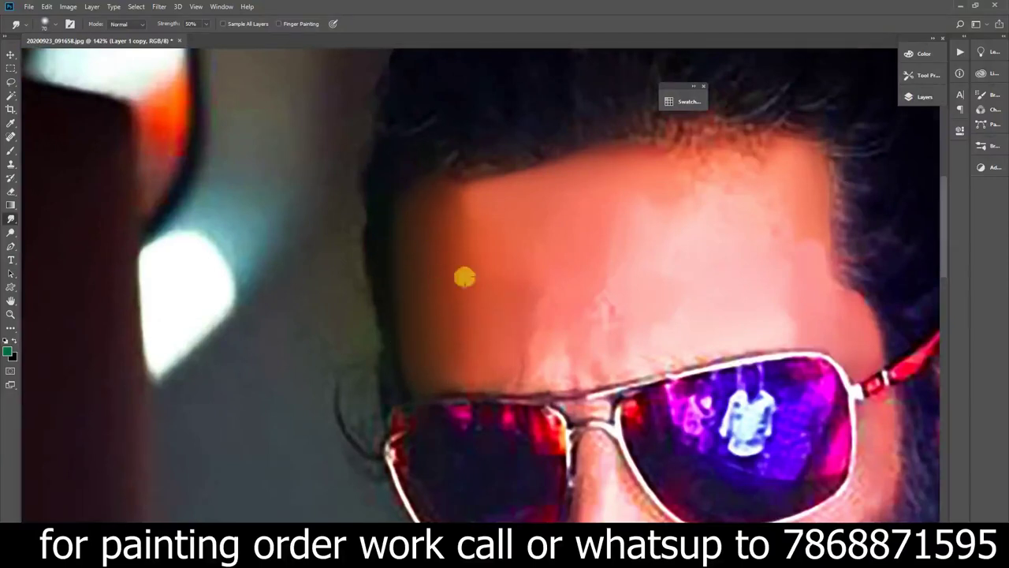
scroll(473, 268, "down", 5)
scroll(473, 253, "up", 3)
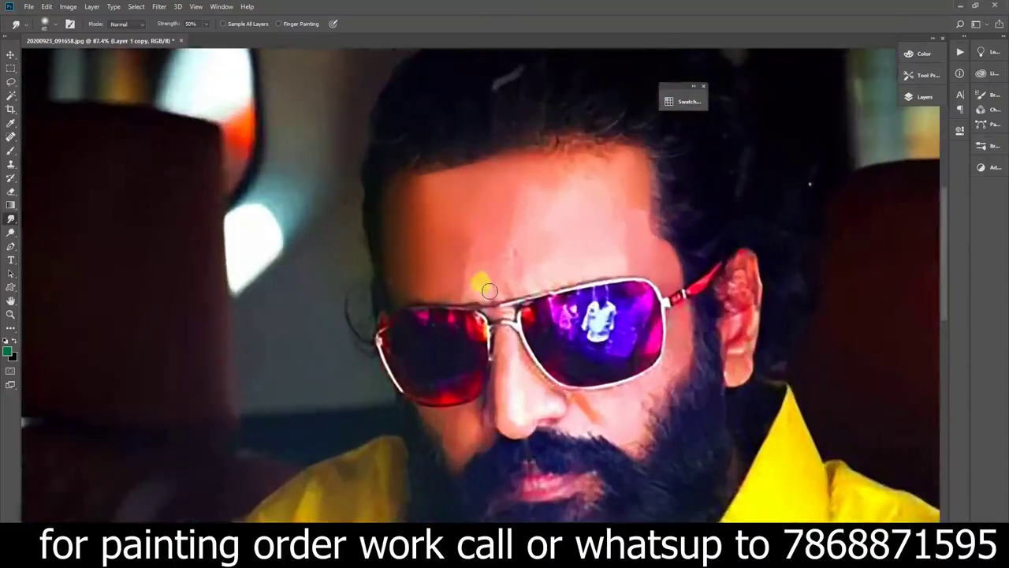
scroll(489, 291, "up", 2)
scroll(483, 286, "up", 2)
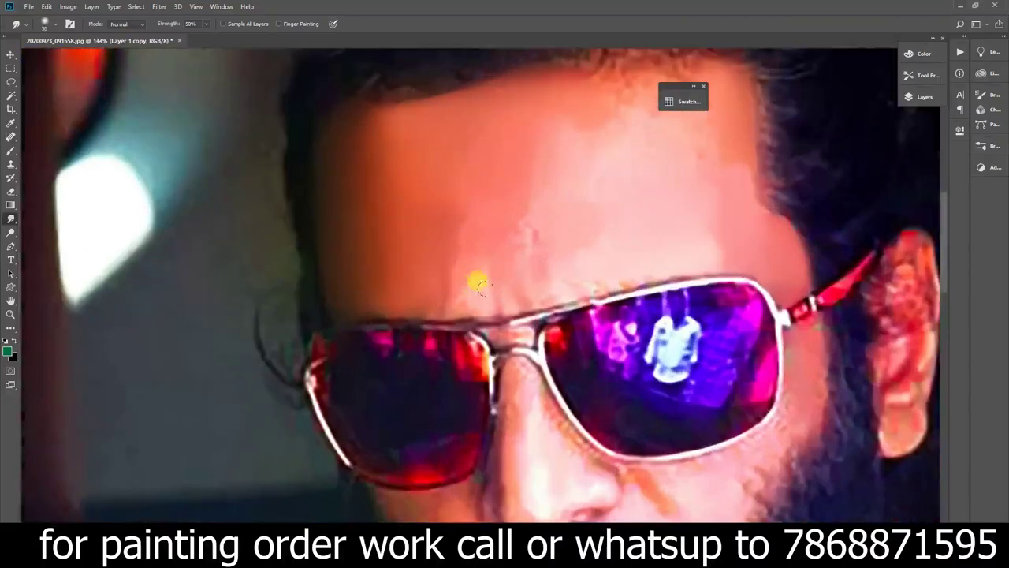
Smear the forehead skin down toward the brow and soften the hairline along its top edge.
key("F5")
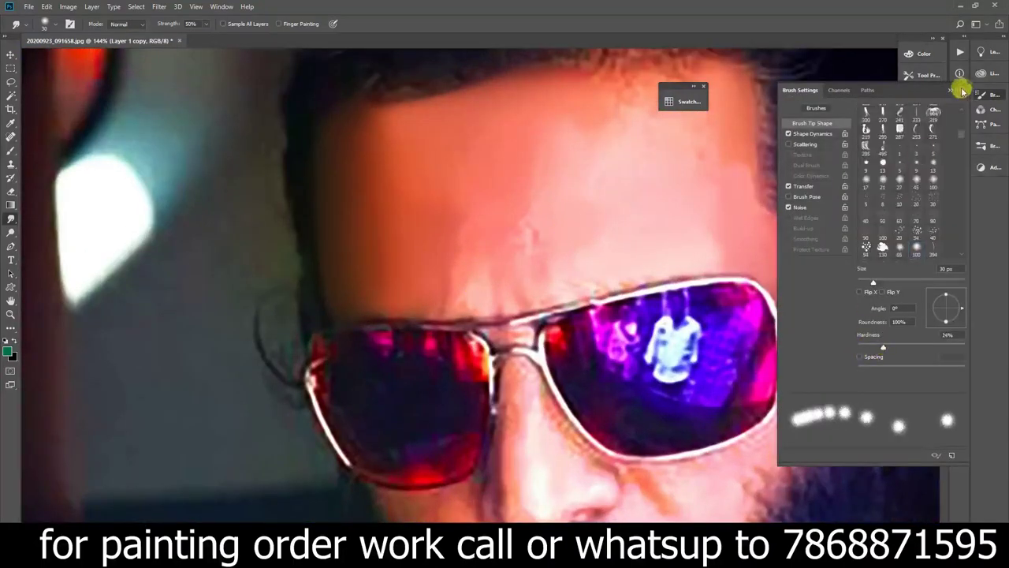
key("F5")
scroll(576, 244, "up", 1)
scroll(491, 198, "up", 1)
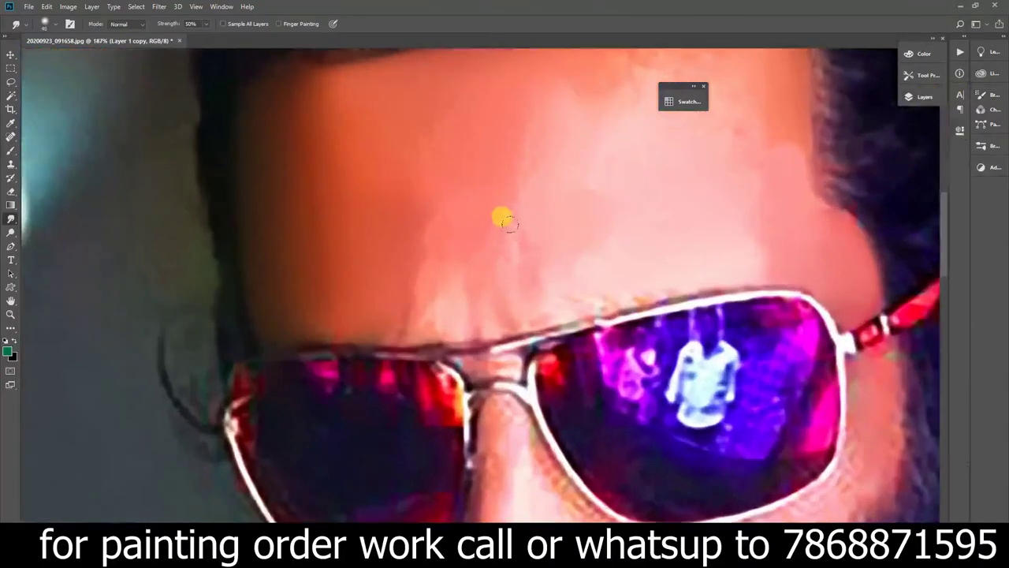
left_click_drag(504, 209, 405, 274)
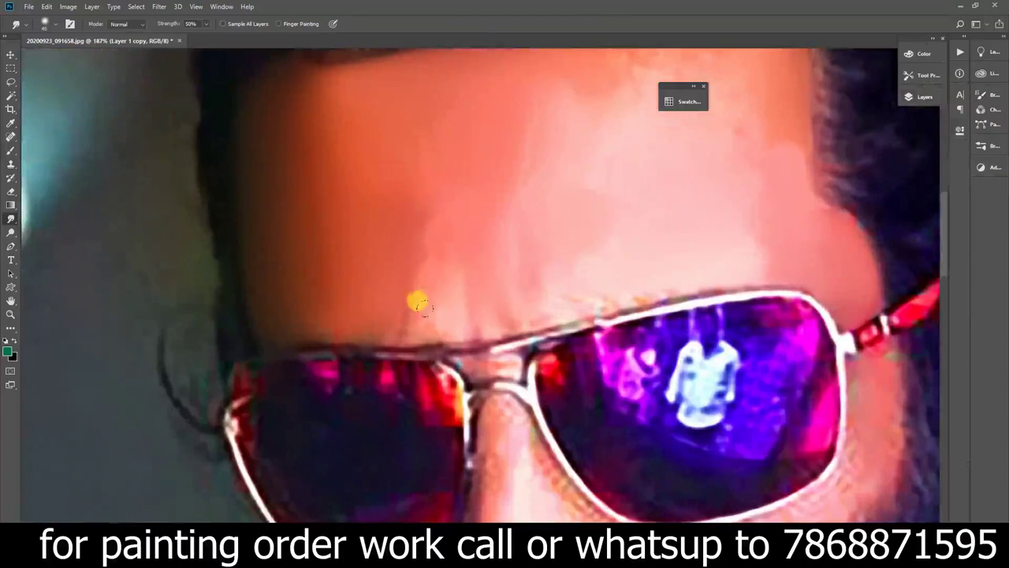
scroll(446, 216, "down", 2)
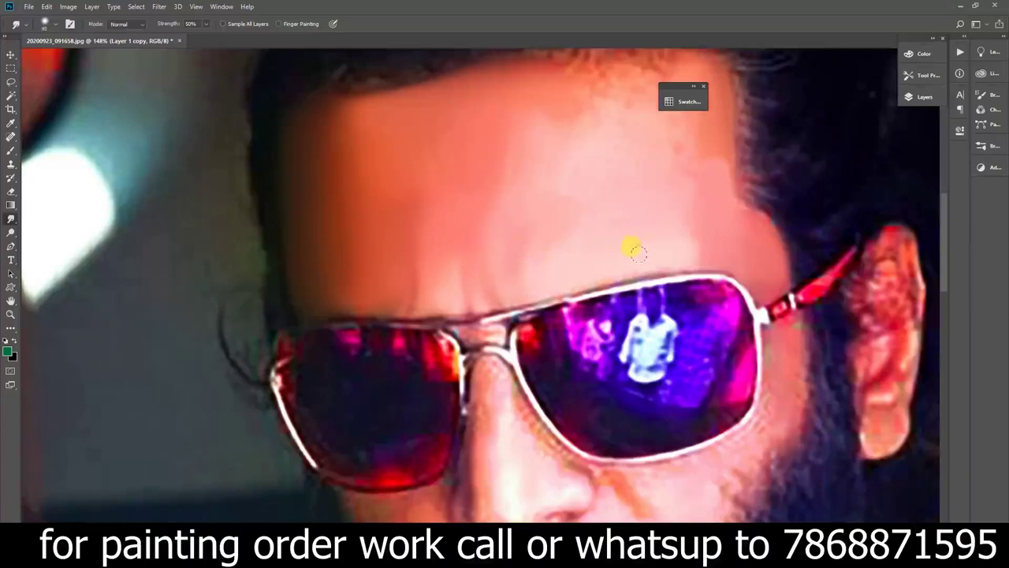
left_click_drag(651, 227, 607, 333)
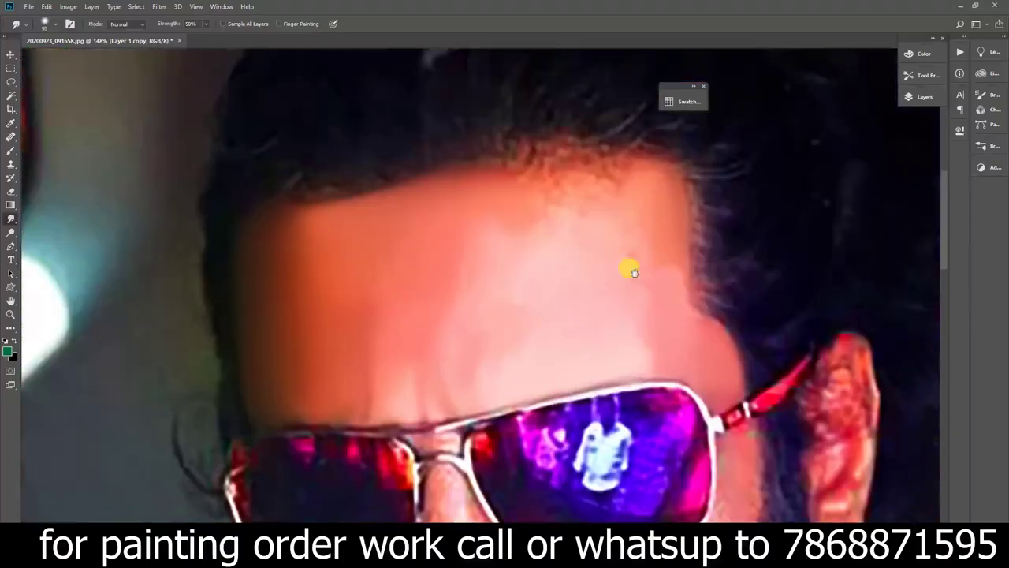
mouse_move(588, 187)
left_mouse_down()
mouse_move(591, 170)
mouse_move(530, 171)
mouse_move(520, 187)
left_mouse_up()
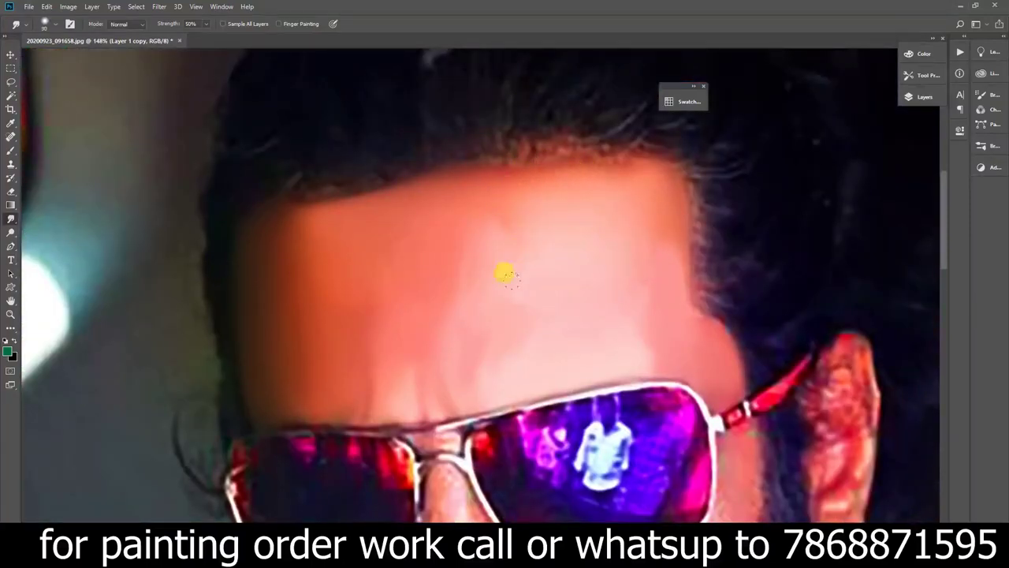
scroll(430, 276, "down", 3)
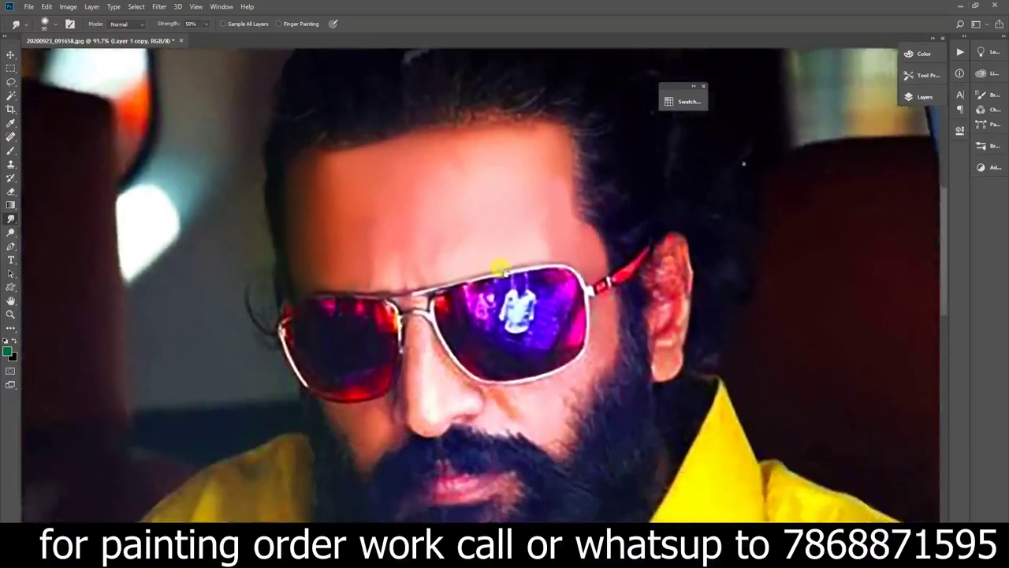
Smudge the upper ear, the earlobe's lower edge and the cheek beside the sunglasses.
scroll(558, 235, "down", 5)
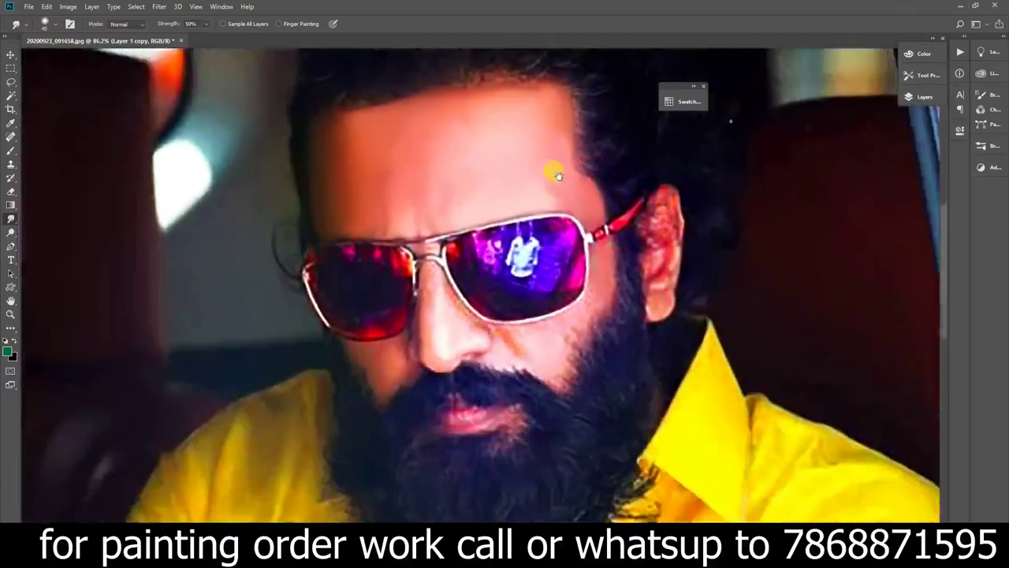
scroll(615, 135, "up", 4)
scroll(619, 193, "up", 1)
mouse_move(619, 192)
left_mouse_down()
mouse_move(635, 212)
mouse_move(592, 207)
mouse_move(584, 245)
mouse_move(621, 240)
mouse_move(609, 251)
left_mouse_up()
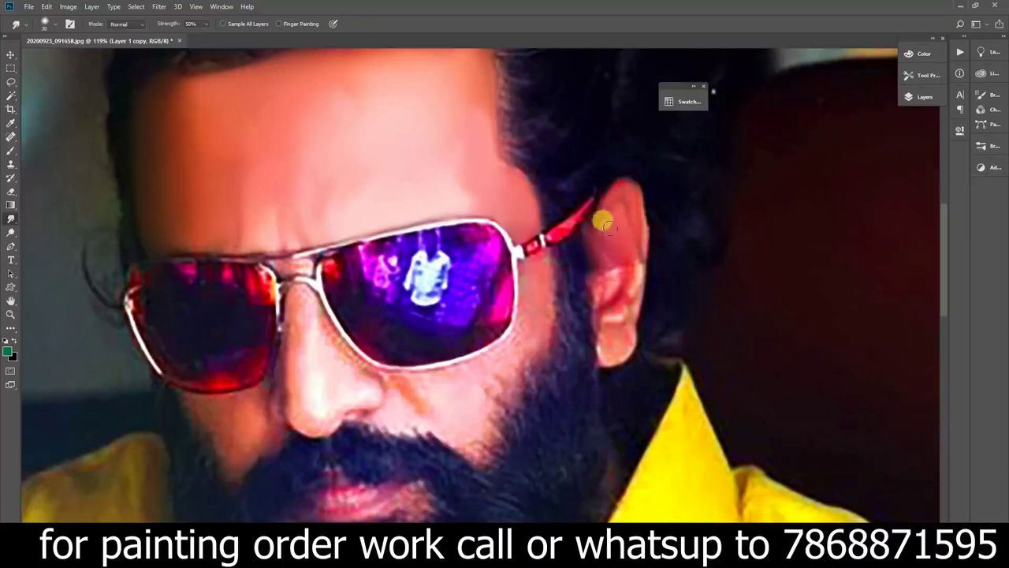
scroll(603, 225, "down", 2)
mouse_move(610, 191)
left_mouse_down()
mouse_move(615, 162)
mouse_move(592, 227)
mouse_move(590, 196)
mouse_move(579, 207)
mouse_move(593, 215)
left_mouse_up()
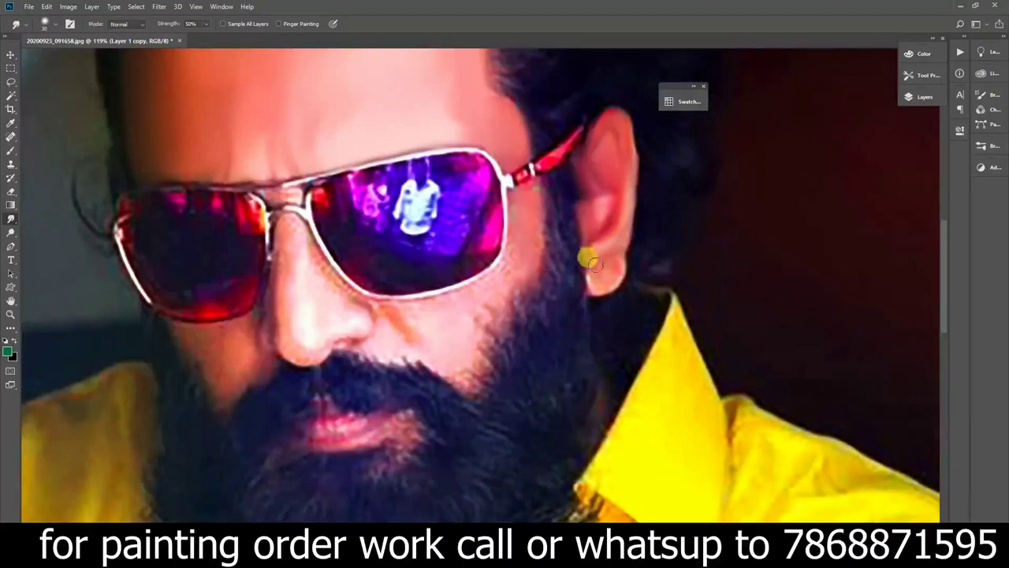
mouse_move(593, 262)
left_mouse_down()
mouse_move(597, 287)
mouse_move(611, 256)
mouse_move(598, 283)
left_mouse_up()
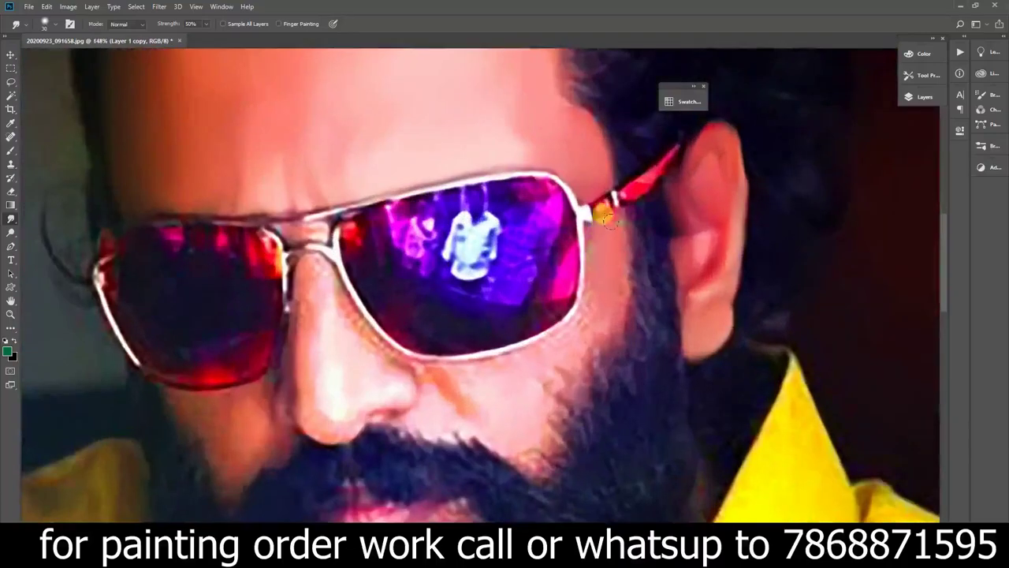
mouse_move(601, 223)
left_mouse_down()
mouse_move(610, 271)
mouse_move(575, 305)
mouse_move(601, 284)
left_mouse_up()
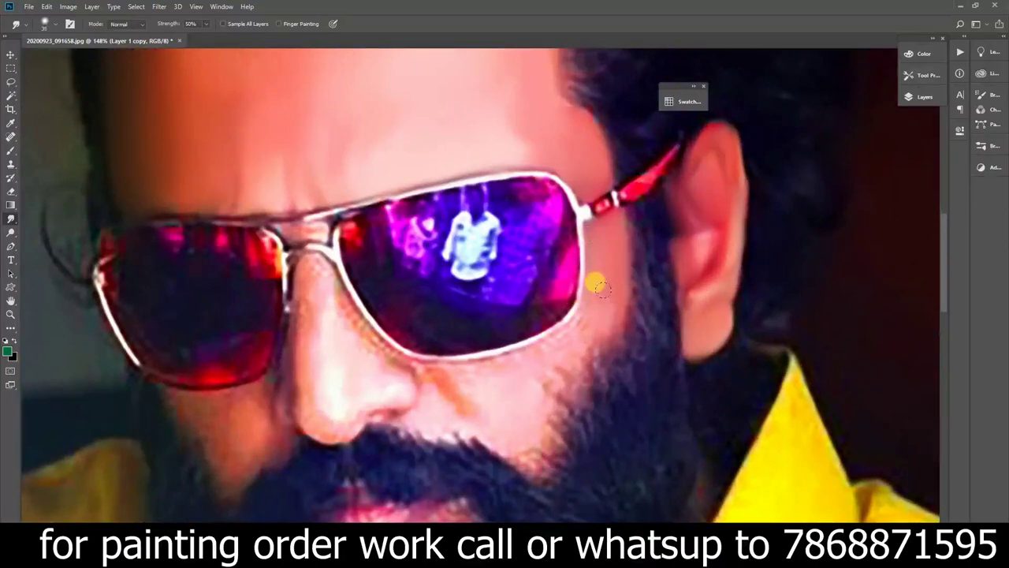
mouse_move(601, 289)
left_mouse_down()
mouse_move(604, 297)
mouse_move(647, 191)
left_mouse_up()
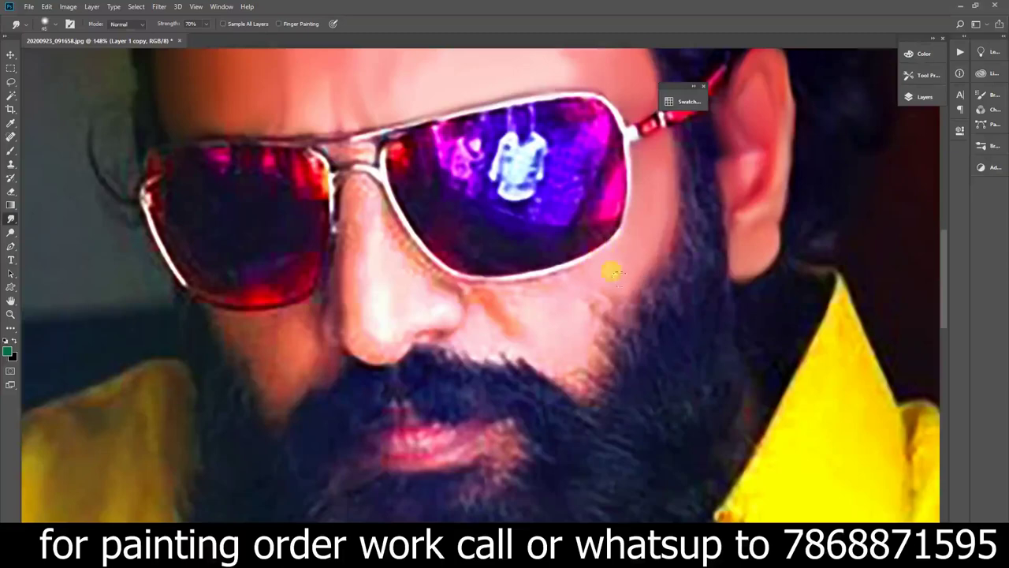
Smooth the cheek by the beard edge and the skin along the lower glasses rim, rotating the view.
scroll(624, 229, "up", 2)
mouse_move(628, 205)
left_mouse_down()
mouse_move(660, 186)
mouse_move(622, 241)
mouse_move(619, 265)
mouse_move(594, 289)
left_mouse_up()
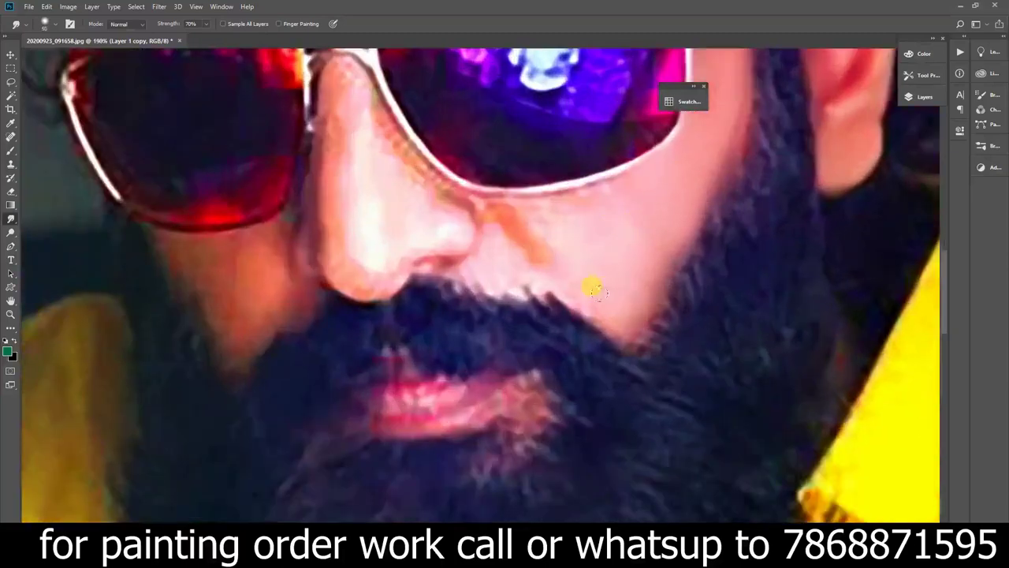
scroll(597, 226, "up", 1)
scroll(613, 203, "up", 1)
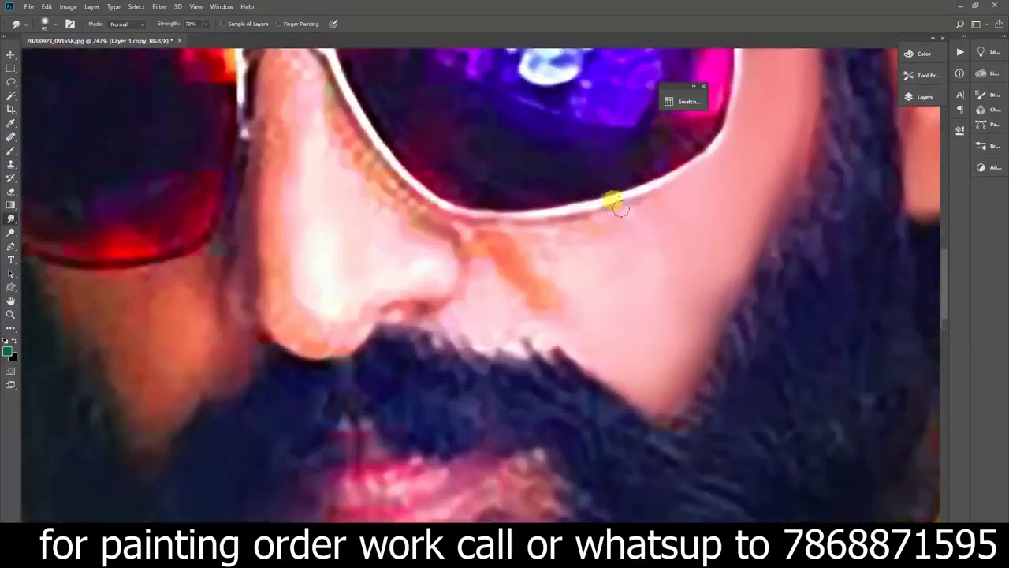
key("r")
left_click_drag(641, 203, 619, 190)
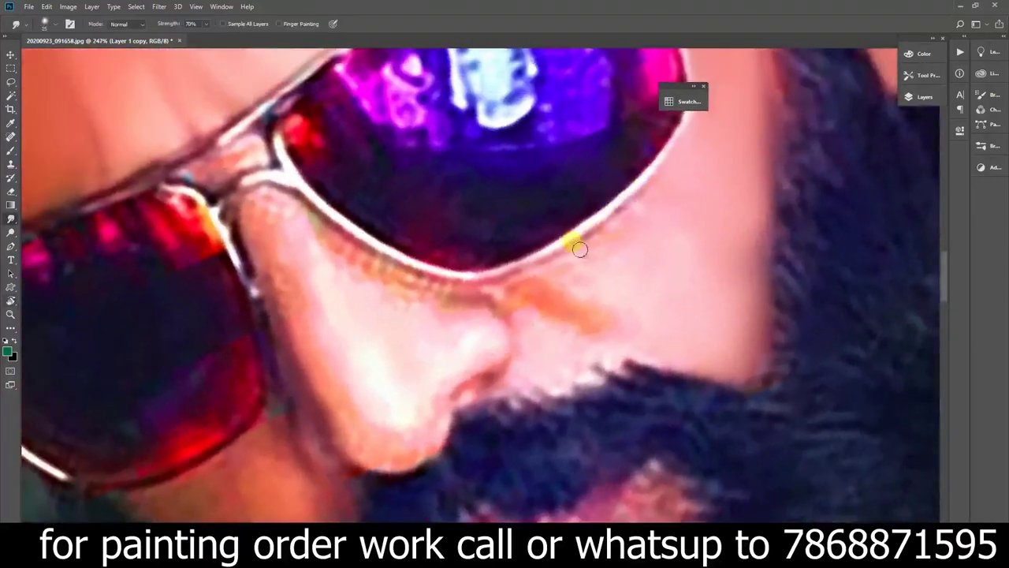
mouse_move(597, 230)
left_mouse_down()
mouse_move(651, 158)
mouse_move(631, 207)
left_mouse_up()
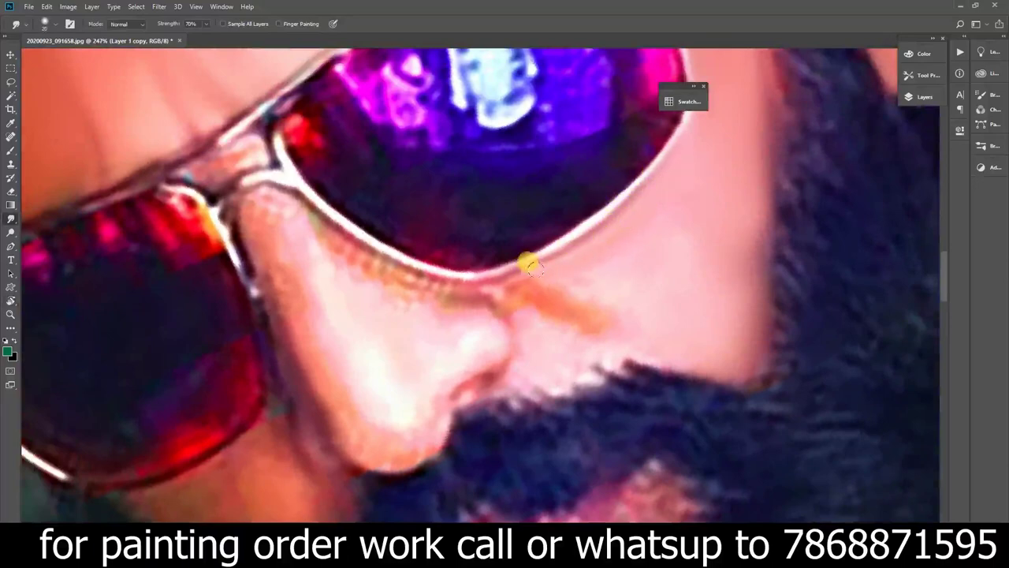
scroll(612, 203, "down", 3)
scroll(577, 262, "up", 3)
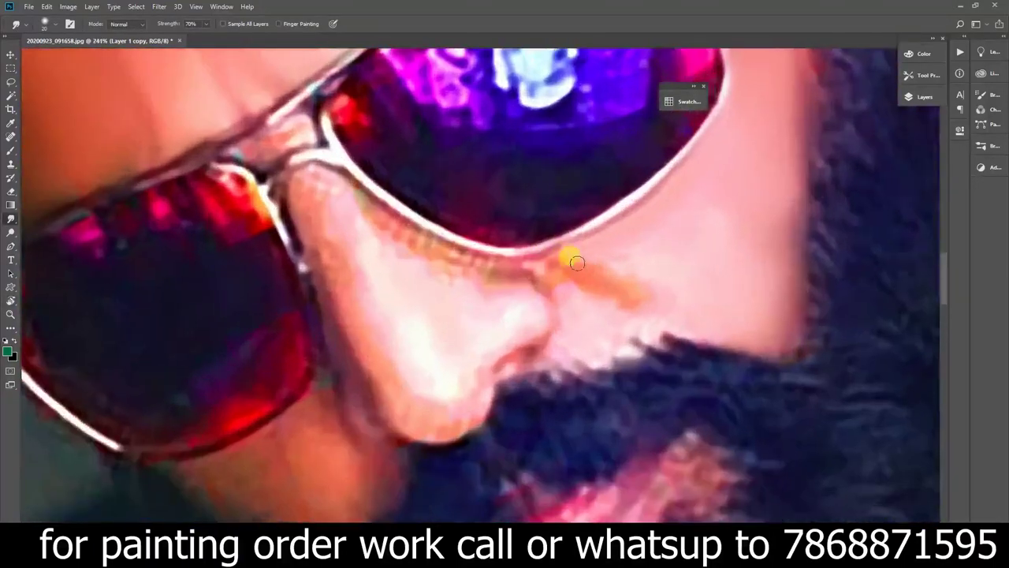
mouse_move(577, 262)
left_mouse_down()
mouse_move(552, 260)
mouse_move(570, 252)
mouse_move(583, 268)
mouse_move(575, 228)
mouse_move(588, 261)
left_mouse_up()
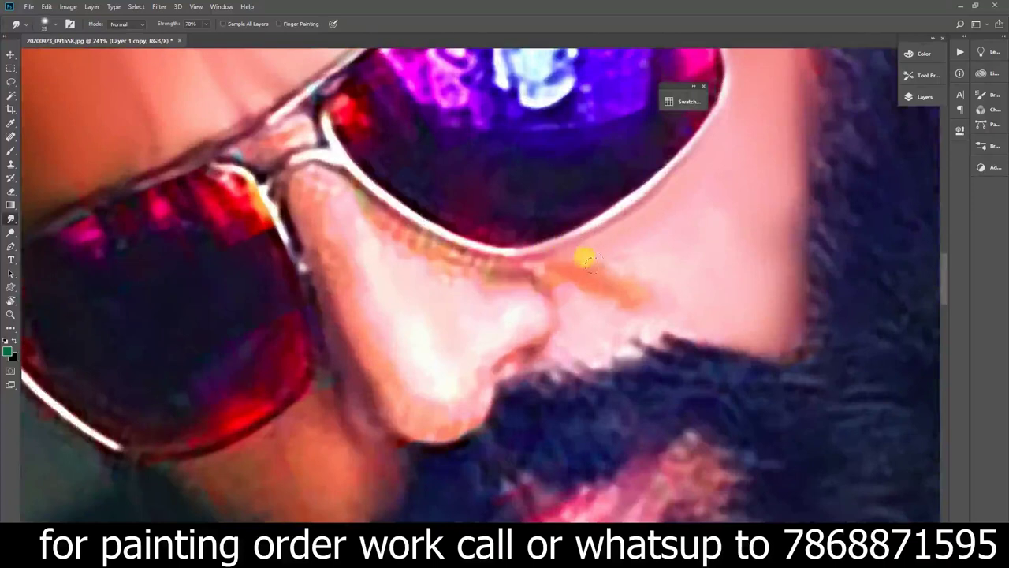
Blend the skin along the nostril edge and between the nose and the glasses edge.
scroll(587, 259, "up", 1)
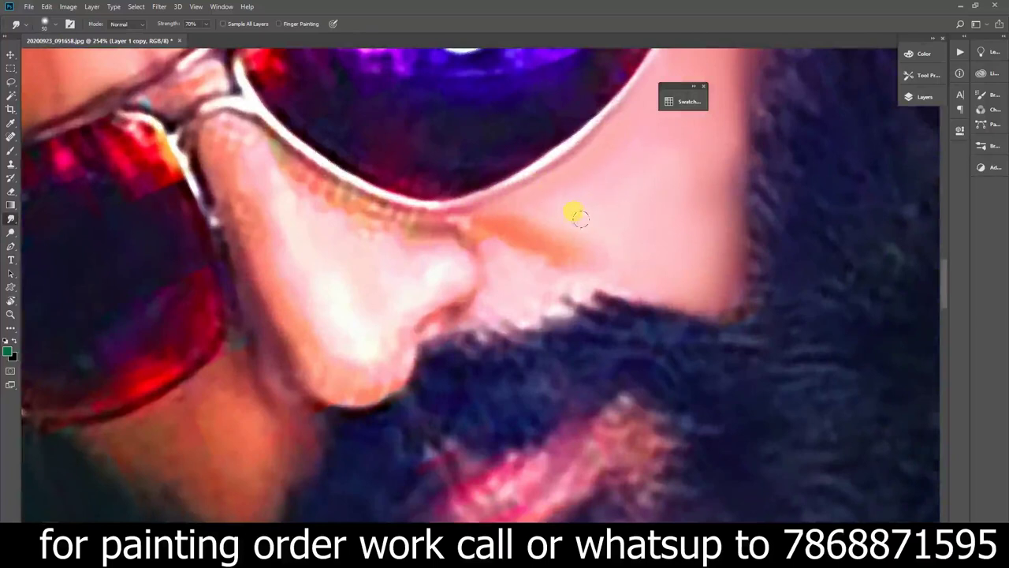
scroll(521, 236, "up", 1)
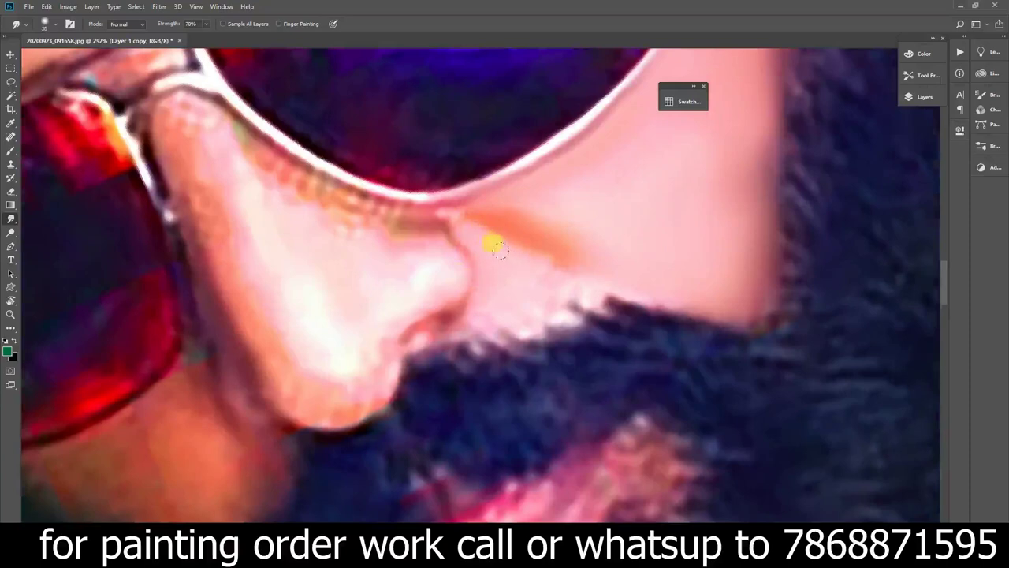
scroll(473, 286, "down", 5)
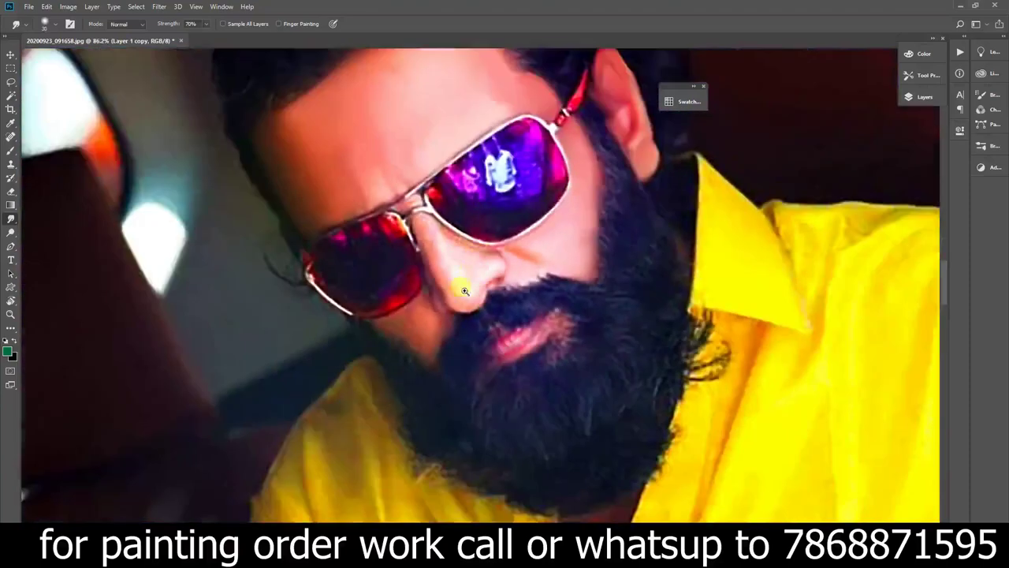
scroll(484, 191, "up", 3)
scroll(594, 273, "up", 2)
scroll(606, 274, "down", 5)
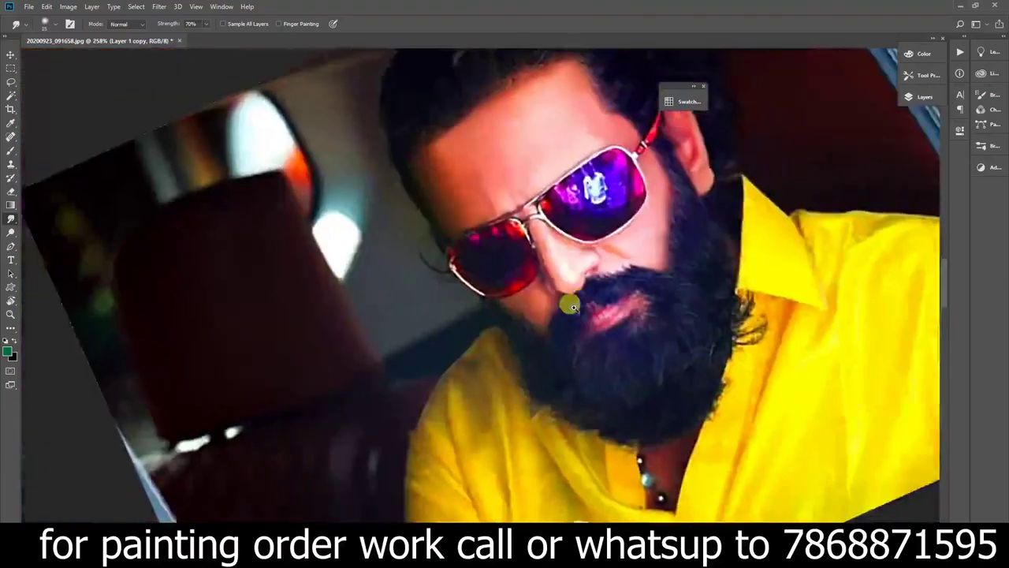
scroll(625, 273, "up", 5)
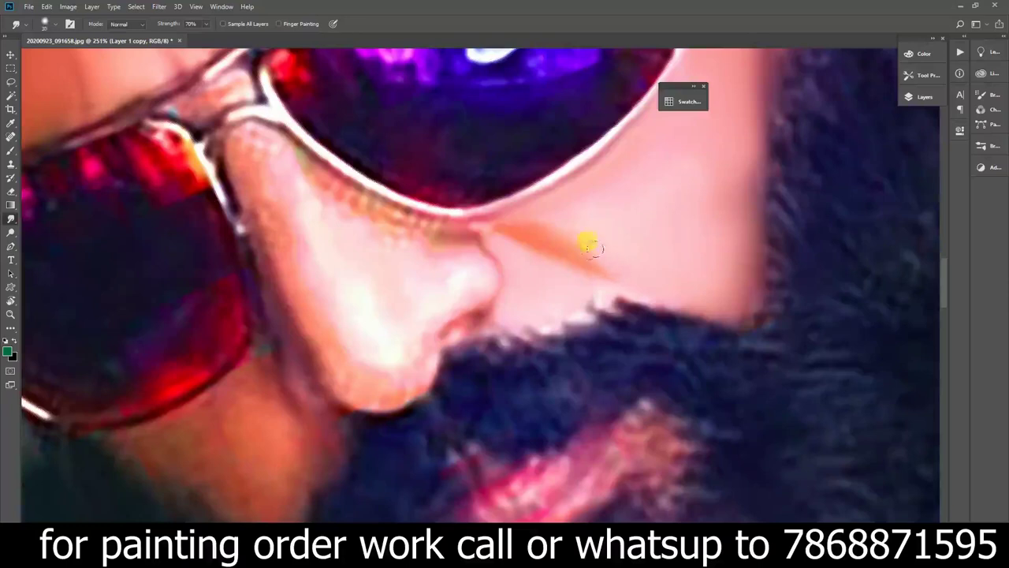
scroll(579, 237, "up", 1)
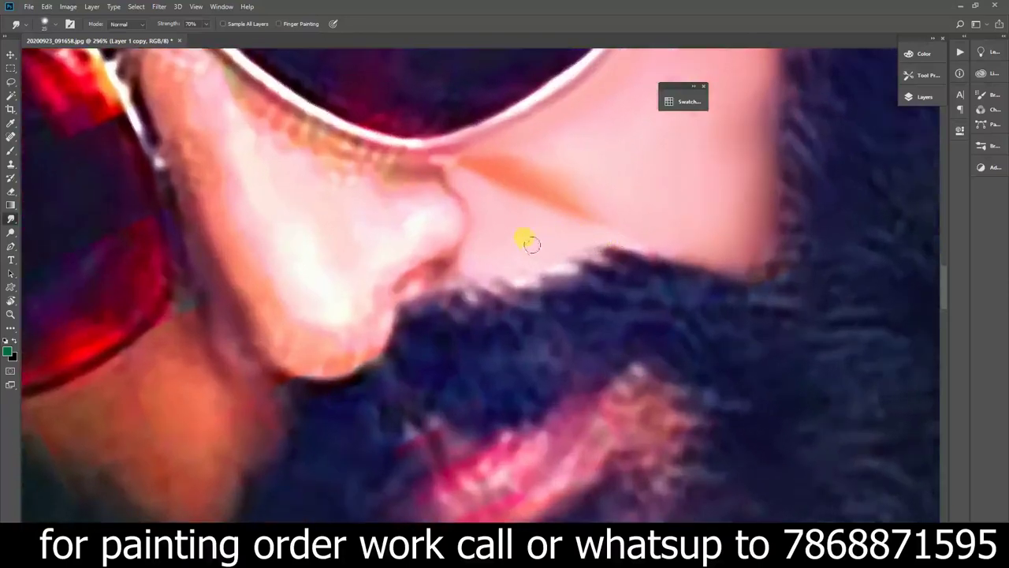
left_click_drag(468, 266, 449, 261)
scroll(439, 261, "up", 1)
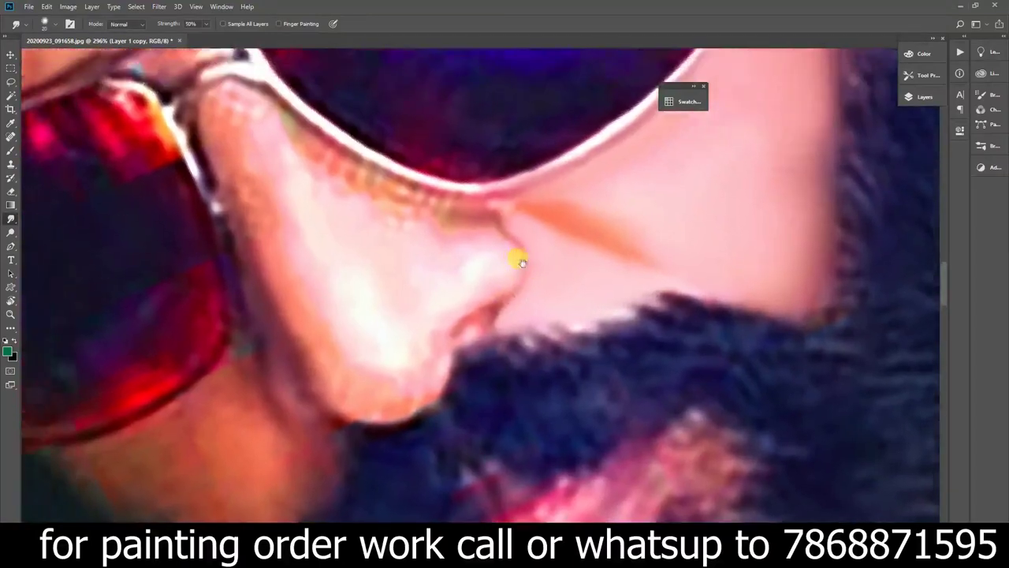
mouse_move(481, 216)
left_mouse_down()
mouse_move(496, 196)
mouse_move(438, 228)
left_mouse_up()
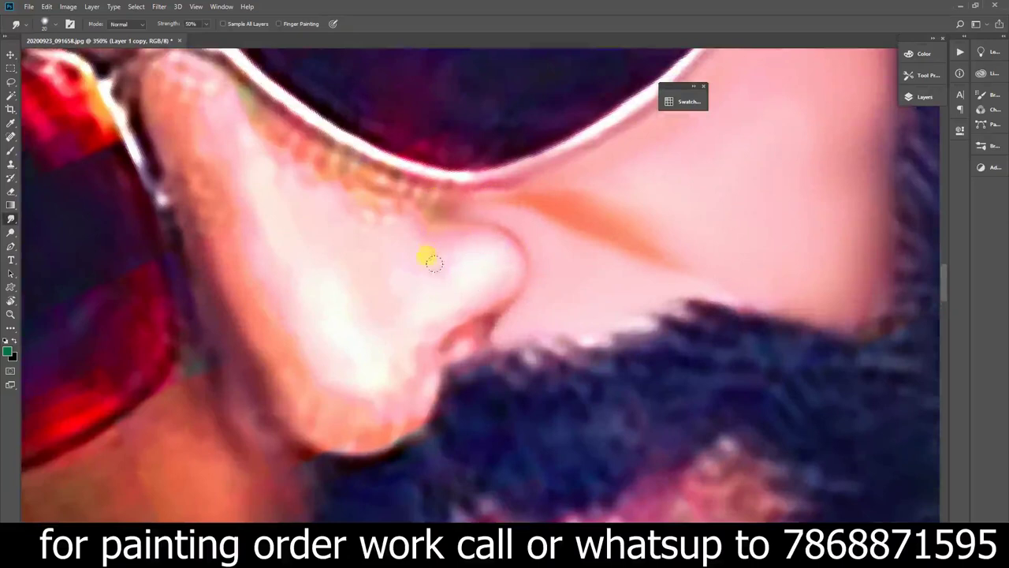
mouse_move(470, 225)
left_mouse_down()
mouse_move(428, 220)
mouse_move(509, 234)
mouse_move(484, 218)
mouse_move(426, 242)
left_mouse_up()
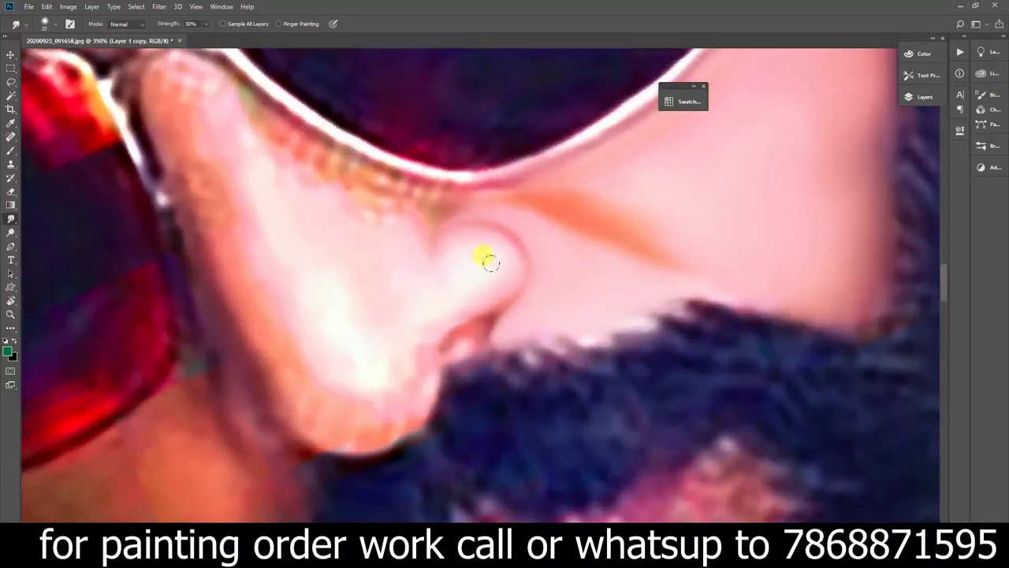
Smooth the skin along the side of the nose.
left_click_drag(453, 286, 542, 168)
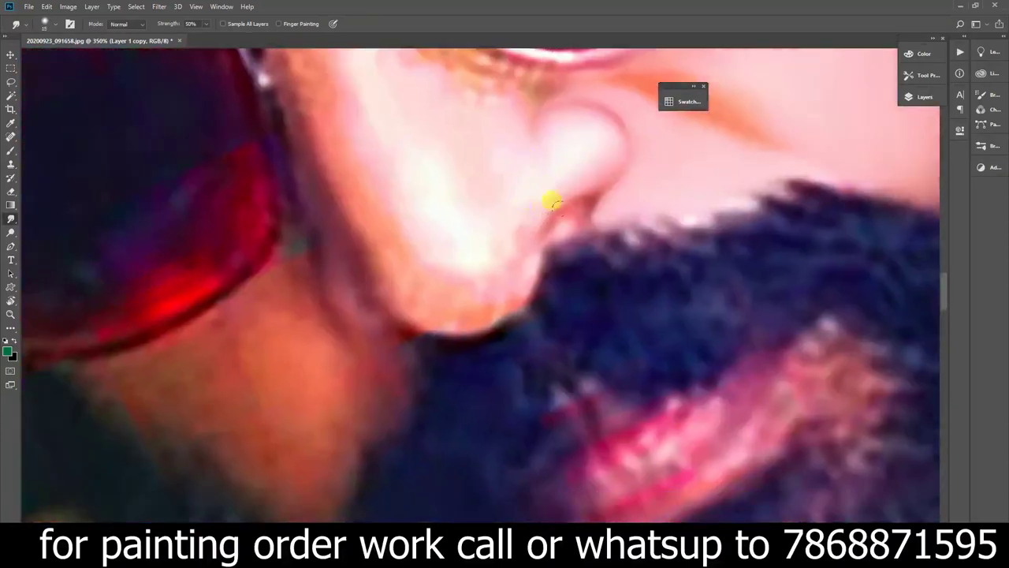
mouse_move(566, 225)
left_mouse_down()
mouse_move(591, 218)
mouse_move(556, 221)
left_mouse_up()
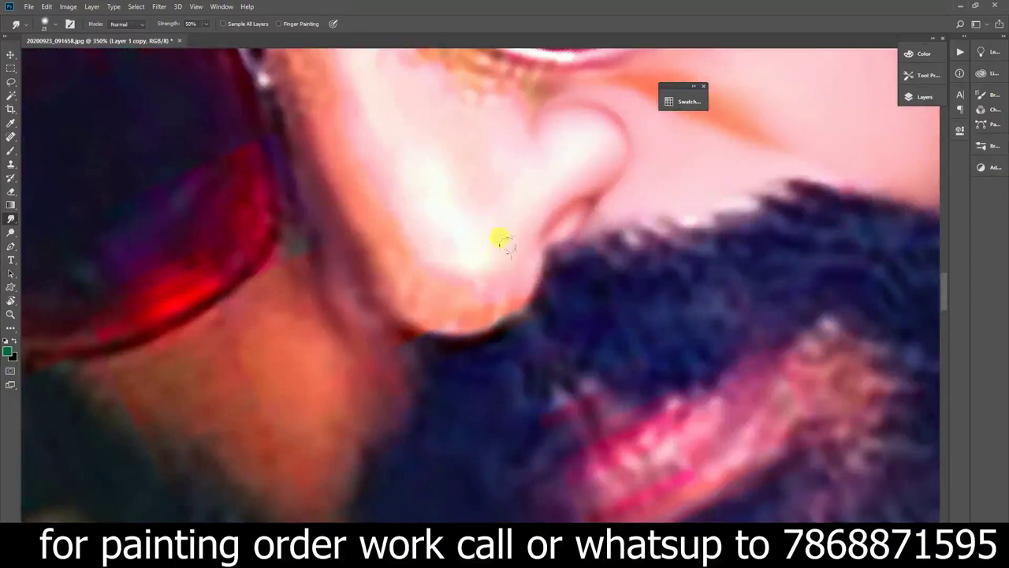
left_click_drag(505, 242, 549, 218)
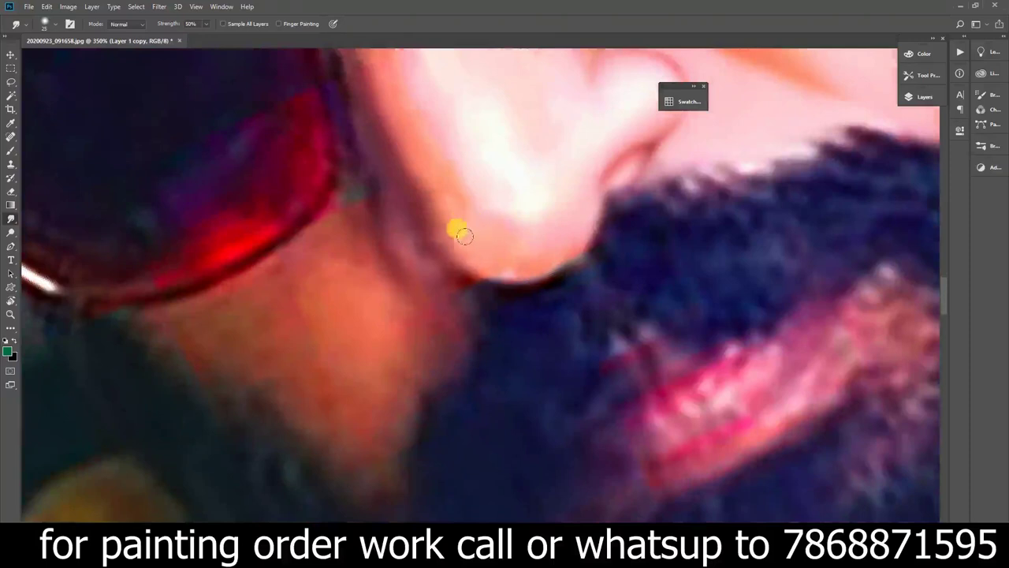
scroll(512, 243, "down", 3)
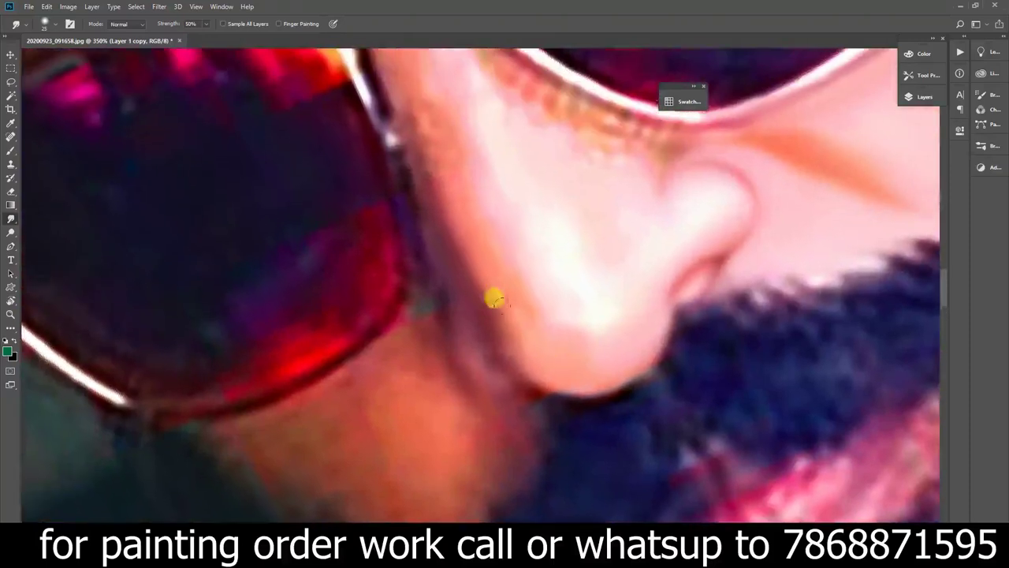
scroll(513, 306, "up", 1)
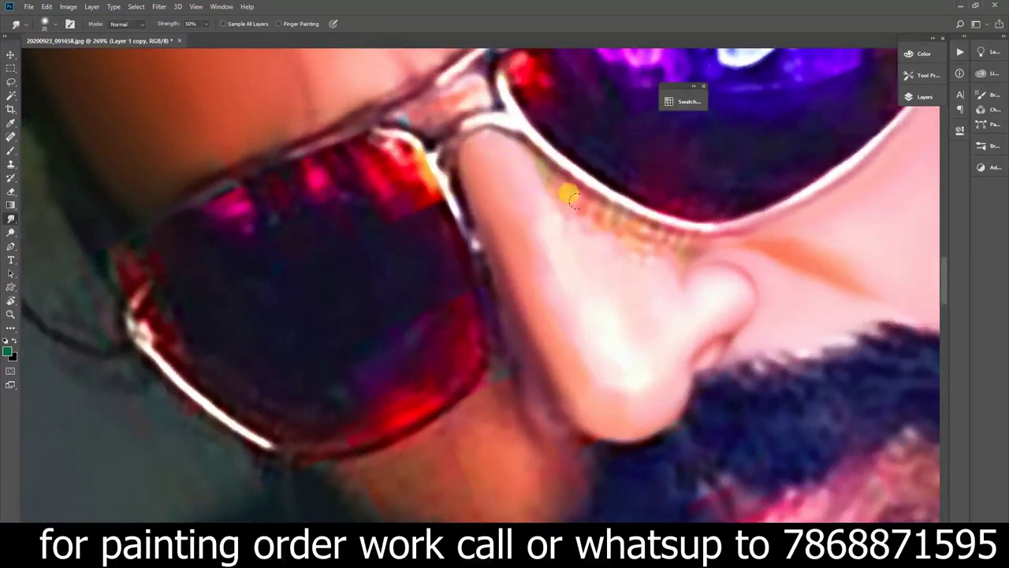
mouse_move(599, 202)
left_mouse_down()
mouse_move(534, 162)
mouse_move(586, 186)
left_mouse_up()
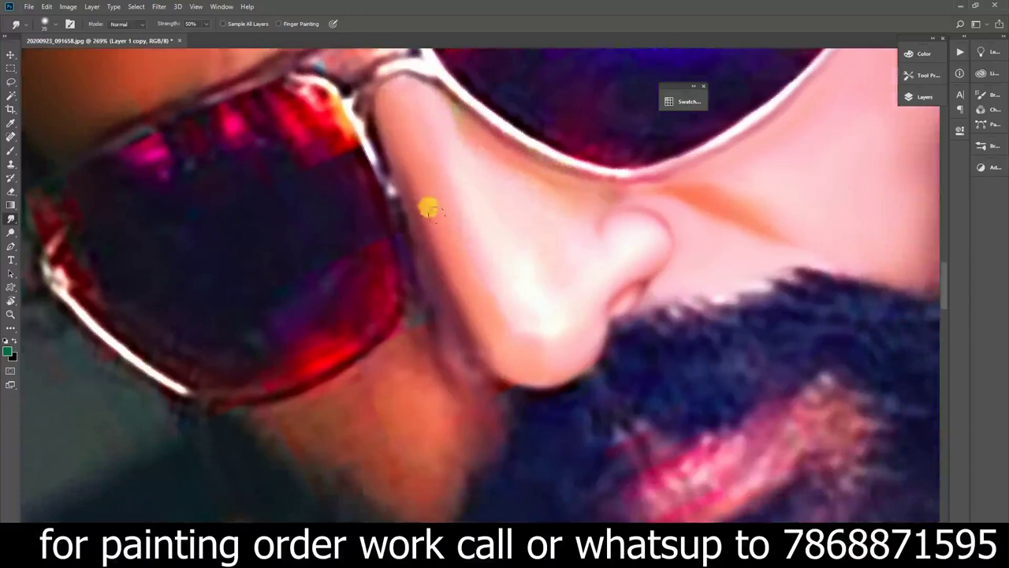
left_click_drag(464, 183, 486, 302)
Blend the nose edge, the dark outline by the glasses, and the lens-to-cheek edge.
scroll(444, 298, "down", 4, "alt")
scroll(444, 298, "down", 2)
scroll(473, 319, "up", 5)
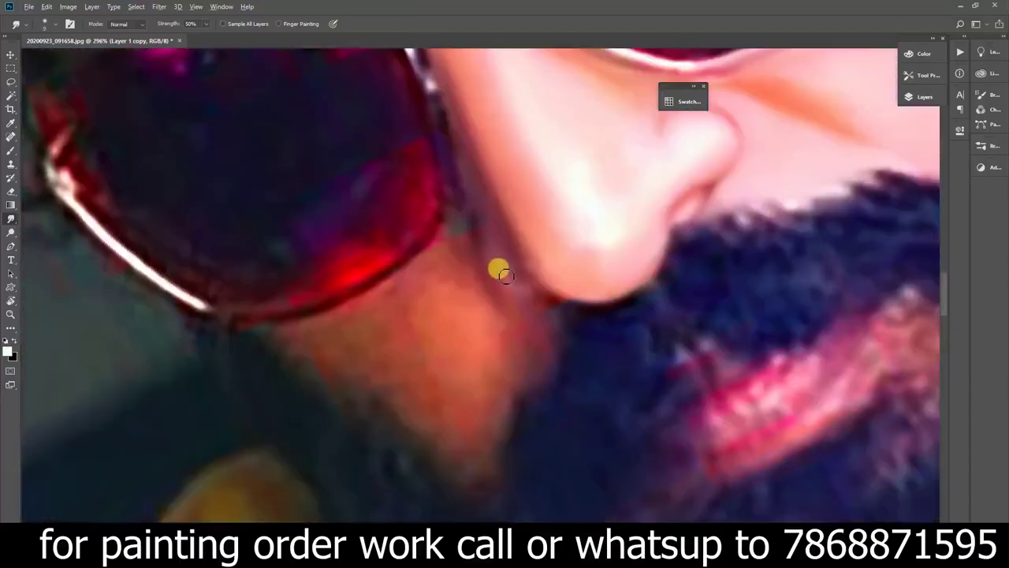
mouse_move(494, 275)
left_mouse_down()
mouse_move(516, 282)
mouse_move(502, 254)
mouse_move(490, 287)
mouse_move(468, 205)
left_mouse_up()
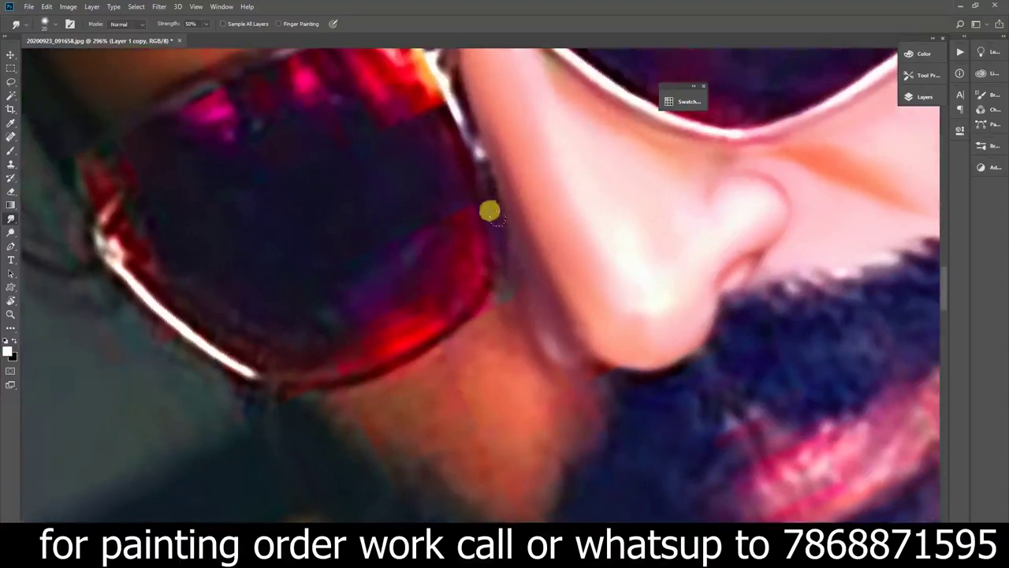
left_click_drag(480, 156, 456, 101)
mouse_move(513, 113)
left_mouse_down()
mouse_move(521, 205)
mouse_move(511, 190)
mouse_move(500, 200)
mouse_move(525, 257)
mouse_move(467, 237)
mouse_move(448, 249)
mouse_move(536, 295)
mouse_move(567, 279)
mouse_move(542, 281)
mouse_move(507, 367)
mouse_move(403, 254)
mouse_move(387, 290)
mouse_move(401, 300)
mouse_move(392, 318)
mouse_move(512, 389)
mouse_move(547, 299)
mouse_move(496, 390)
mouse_move(465, 387)
mouse_move(383, 299)
left_mouse_up()
Smooth the left lens's lower edge and the beard's edge against the neck.
scroll(432, 344, "down", 5)
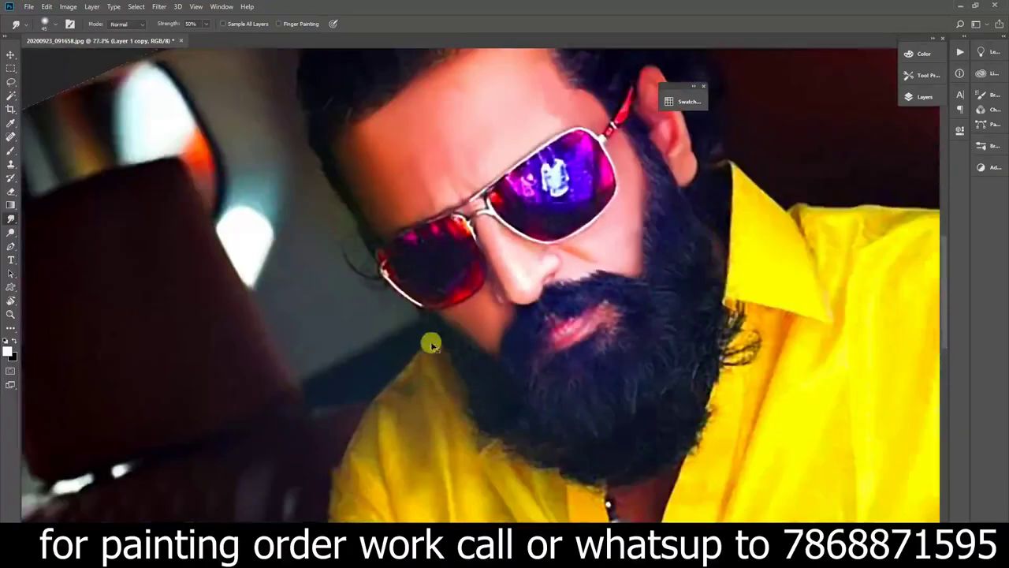
scroll(477, 273, "up", 3)
mouse_move(488, 292)
left_mouse_down()
mouse_move(473, 232)
mouse_move(468, 304)
mouse_move(466, 218)
mouse_move(449, 278)
mouse_move(446, 245)
left_mouse_up()
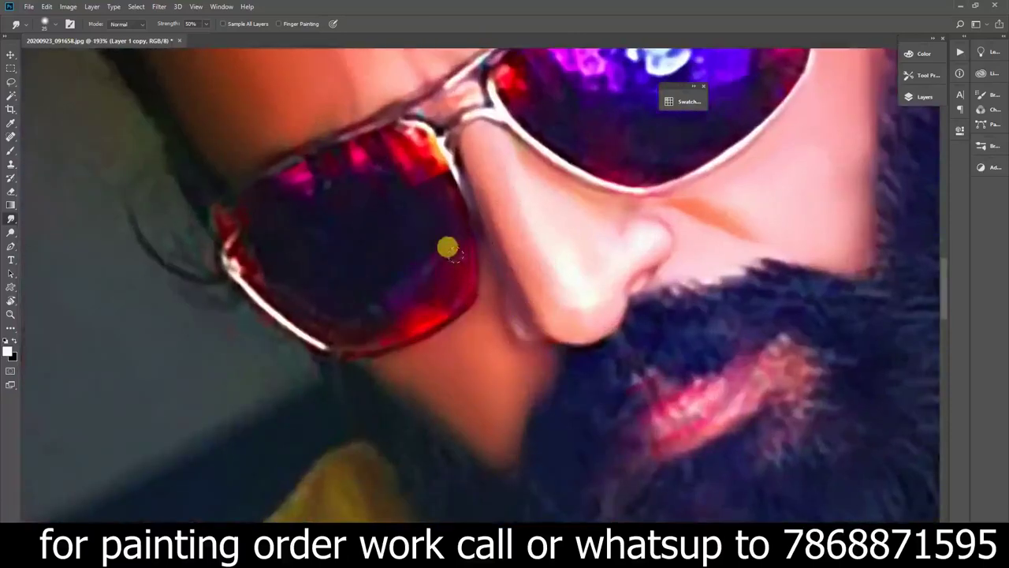
scroll(447, 245, "down", 3)
scroll(473, 276, "down", 2)
left_click(913, 97)
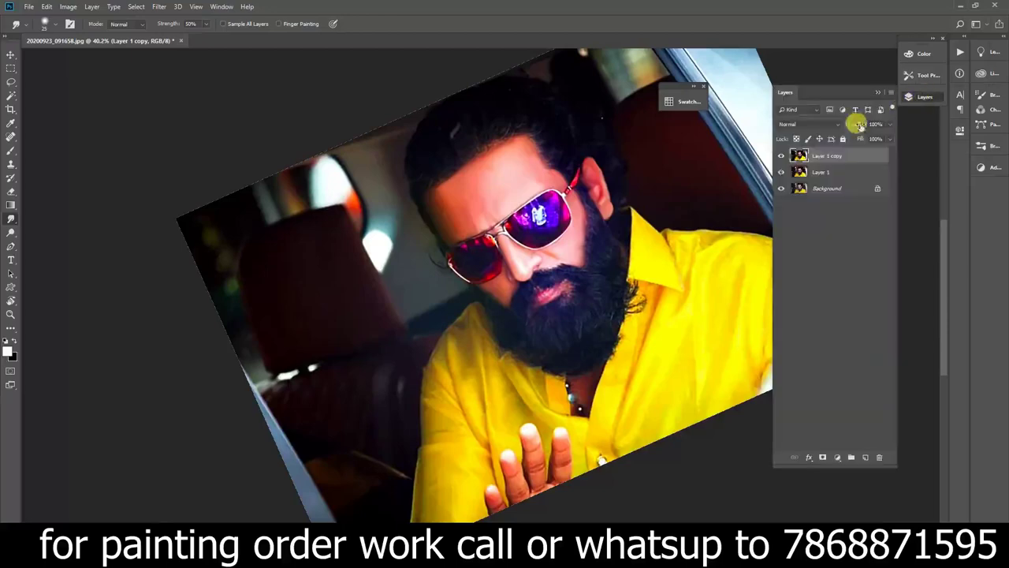
scroll(565, 362, "up", 3)
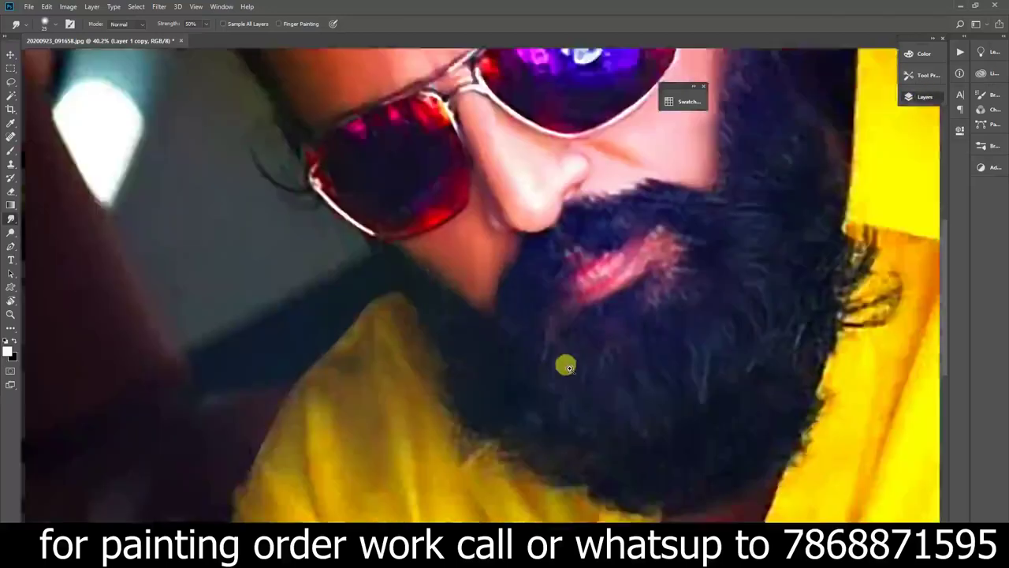
scroll(471, 308, "up", 2)
left_click_drag(493, 319, 476, 310)
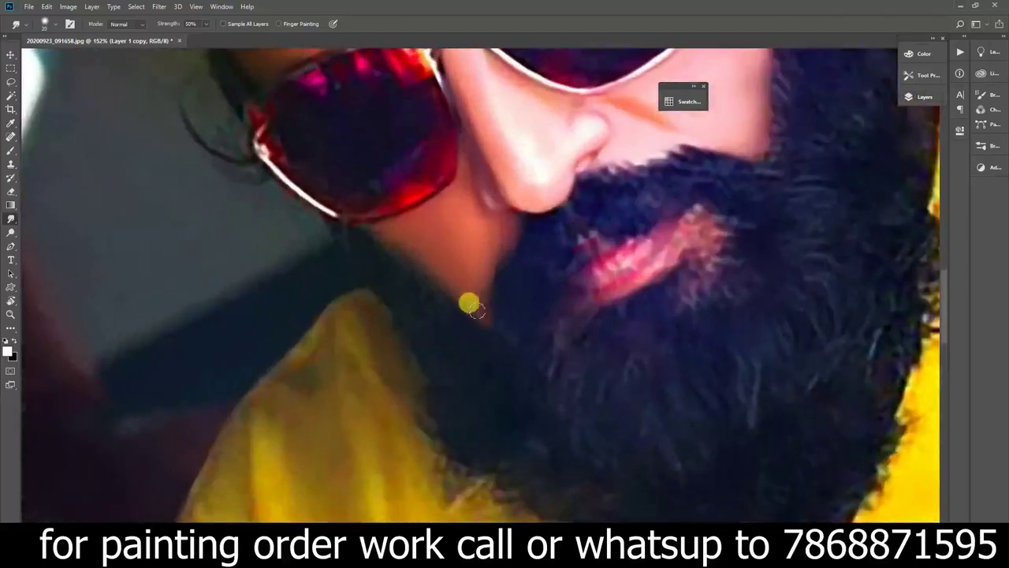
Smudge the glasses bridge, the right lens's top edge and its violet highlight smooth.
scroll(497, 276, "down", 4)
scroll(504, 165, "up", 5)
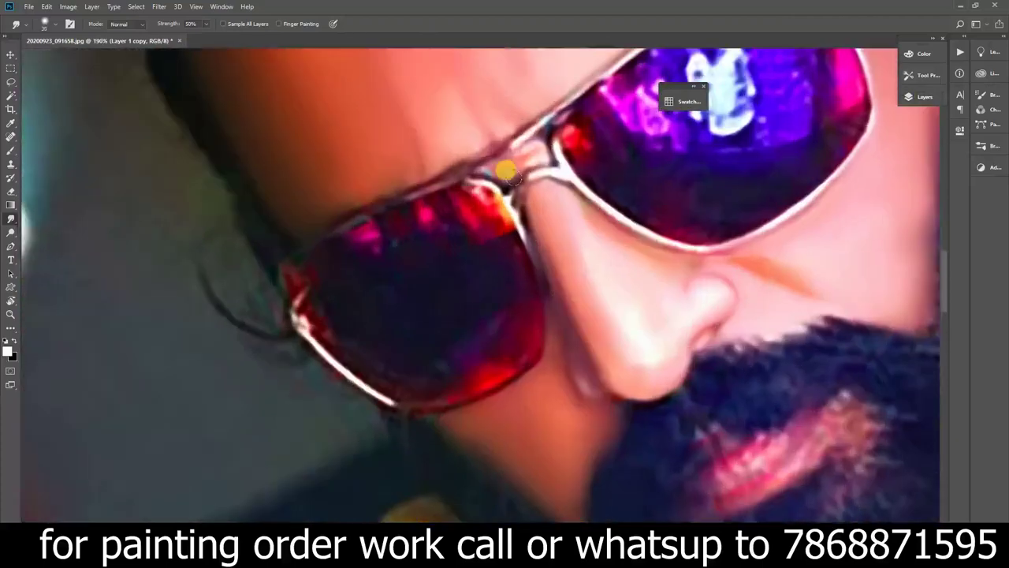
mouse_move(514, 147)
left_mouse_down()
mouse_move(450, 237)
mouse_move(544, 161)
mouse_move(552, 237)
mouse_move(467, 264)
mouse_move(470, 208)
mouse_move(484, 248)
mouse_move(559, 304)
mouse_move(671, 225)
mouse_move(704, 173)
mouse_move(694, 239)
mouse_move(671, 241)
mouse_move(696, 162)
mouse_move(684, 141)
left_mouse_up()
mouse_move(687, 191)
left_mouse_down()
mouse_move(612, 169)
mouse_move(660, 209)
mouse_move(675, 239)
mouse_move(592, 317)
mouse_move(609, 187)
mouse_move(557, 234)
mouse_move(559, 259)
mouse_move(672, 292)
left_mouse_up()
scroll(670, 292, "down", 5)
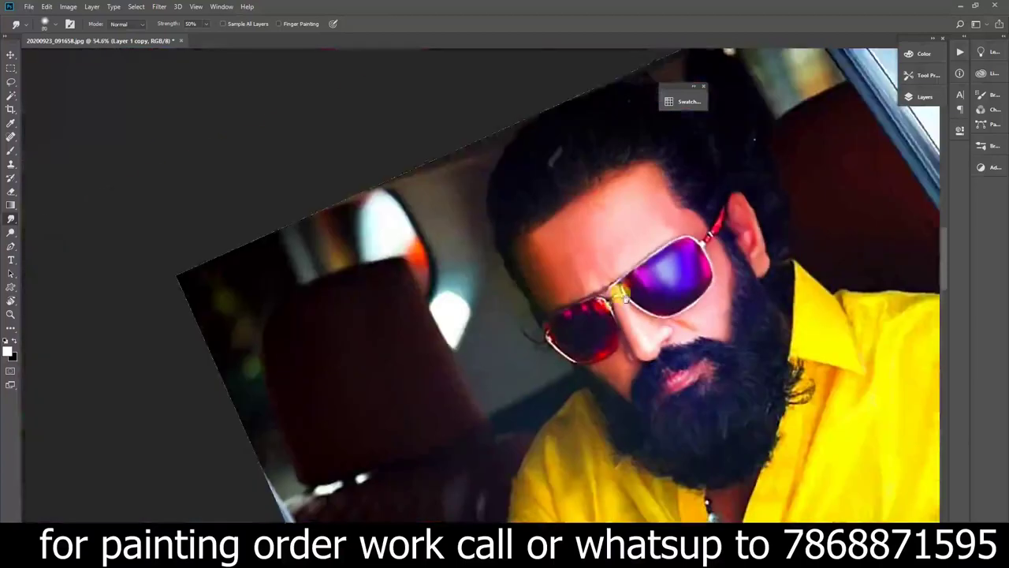
scroll(693, 205, "up", 2)
scroll(710, 180, "up", 2)
mouse_move(708, 178)
left_mouse_down()
mouse_move(709, 194)
mouse_move(716, 169)
mouse_move(743, 154)
mouse_move(760, 175)
left_mouse_up()
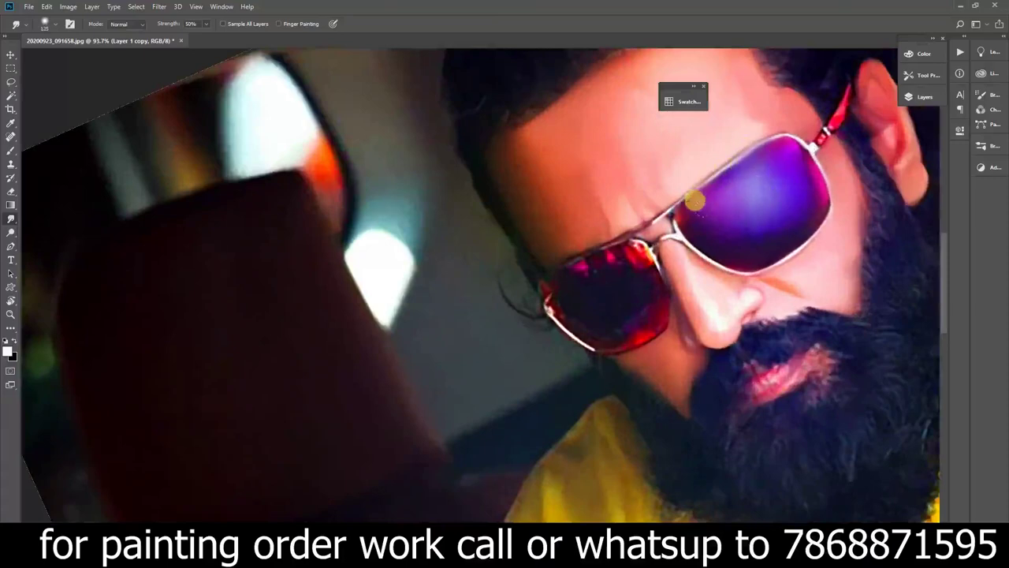
scroll(757, 201, "down", 5)
scroll(518, 190, "up", 5)
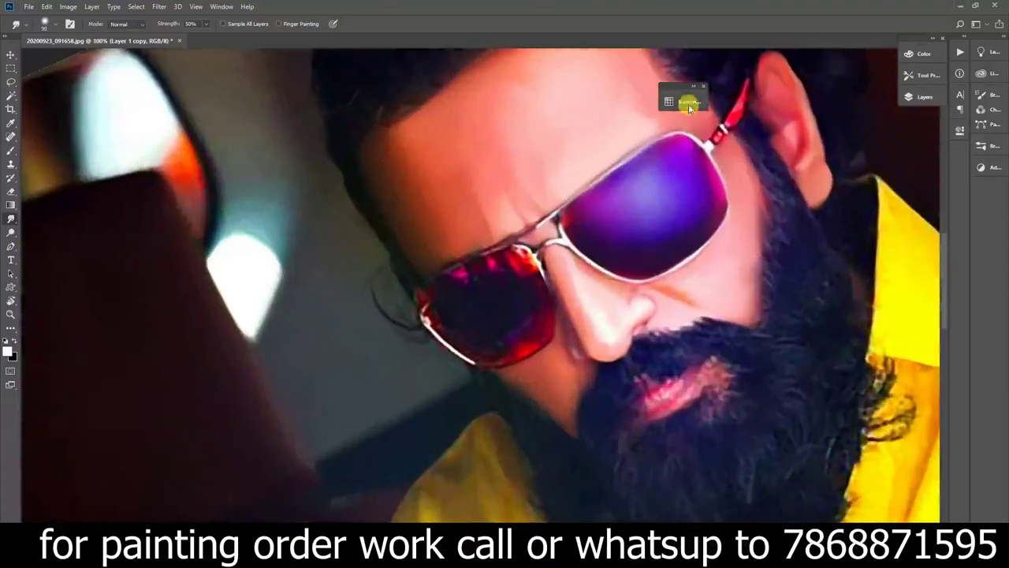
Toggle Layer 1 copy's visibility to compare with the original, then smear the red lens smooth.
left_click(921, 96)
left_click(781, 155)
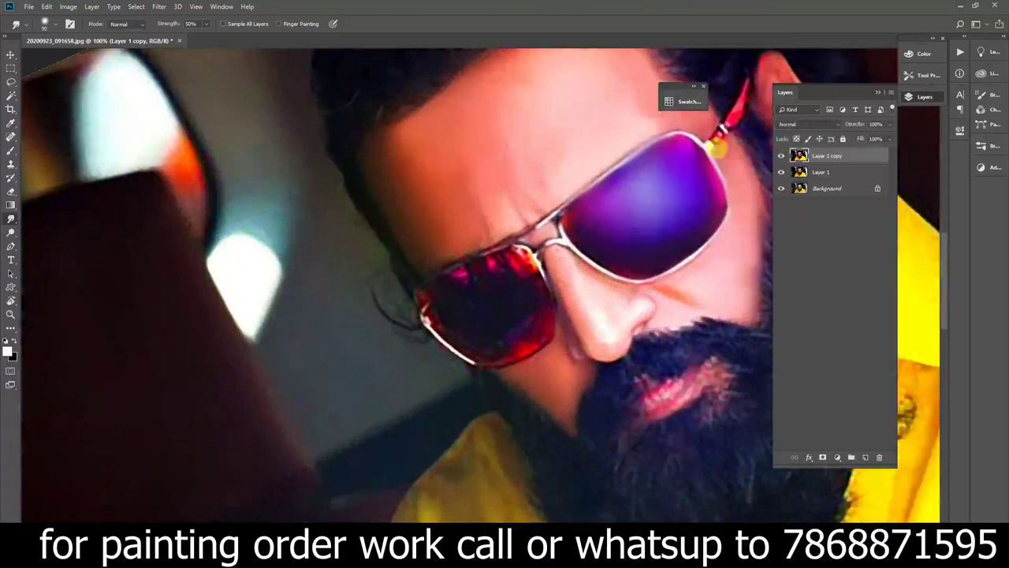
mouse_move(499, 274)
left_mouse_down()
mouse_move(489, 252)
mouse_move(435, 276)
mouse_move(421, 294)
mouse_move(458, 324)
mouse_move(515, 295)
mouse_move(496, 270)
mouse_move(516, 321)
mouse_move(467, 286)
mouse_move(484, 239)
mouse_move(467, 241)
mouse_move(434, 275)
left_mouse_up()
scroll(433, 275, "up", 3)
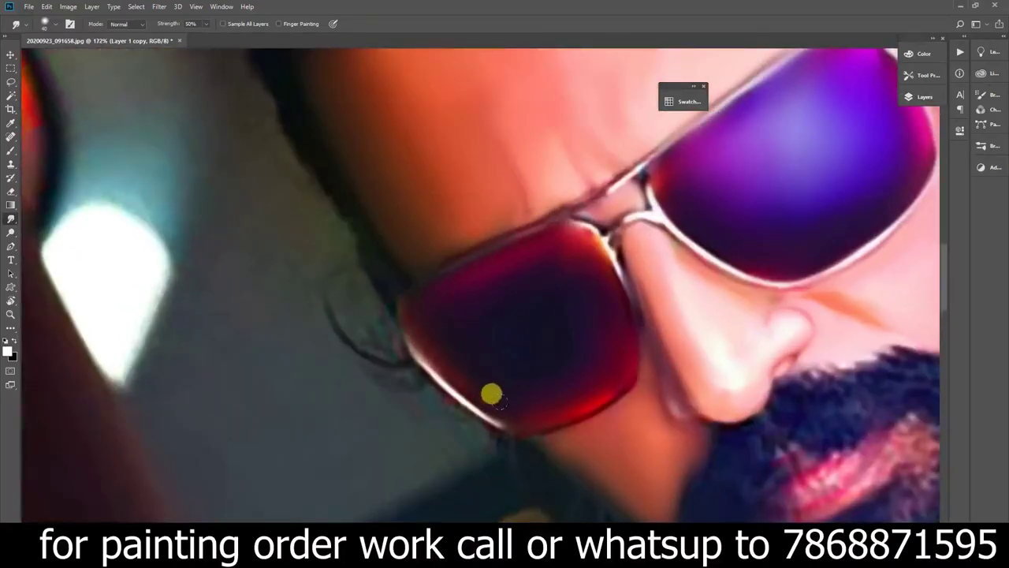
scroll(592, 193, "up", 2)
Smooth the glasses' top frame near the bridge, zooming to check the result.
mouse_move(590, 191)
left_mouse_down()
mouse_move(597, 162)
mouse_move(623, 153)
mouse_move(625, 162)
left_mouse_up()
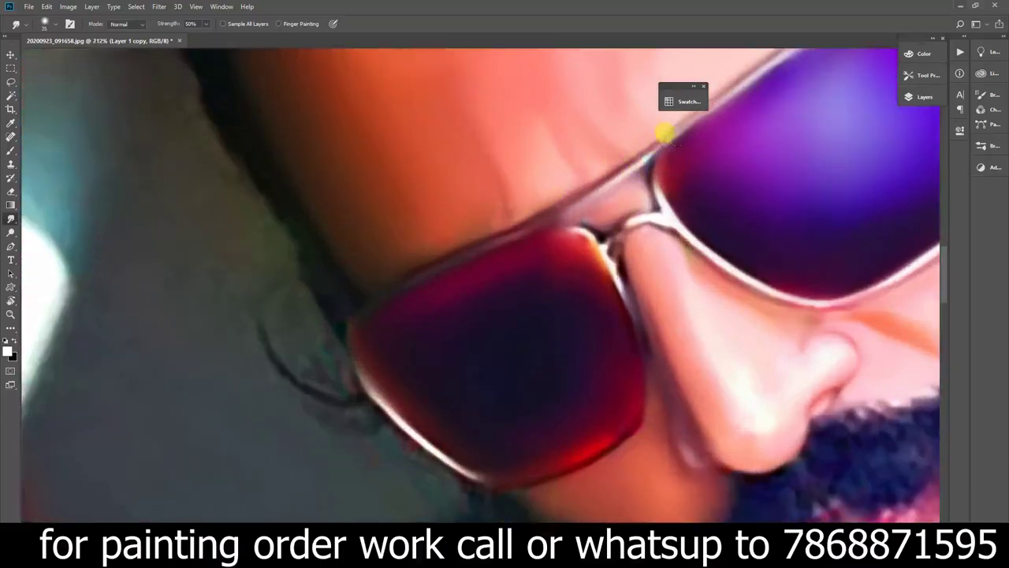
scroll(685, 252, "up", 1)
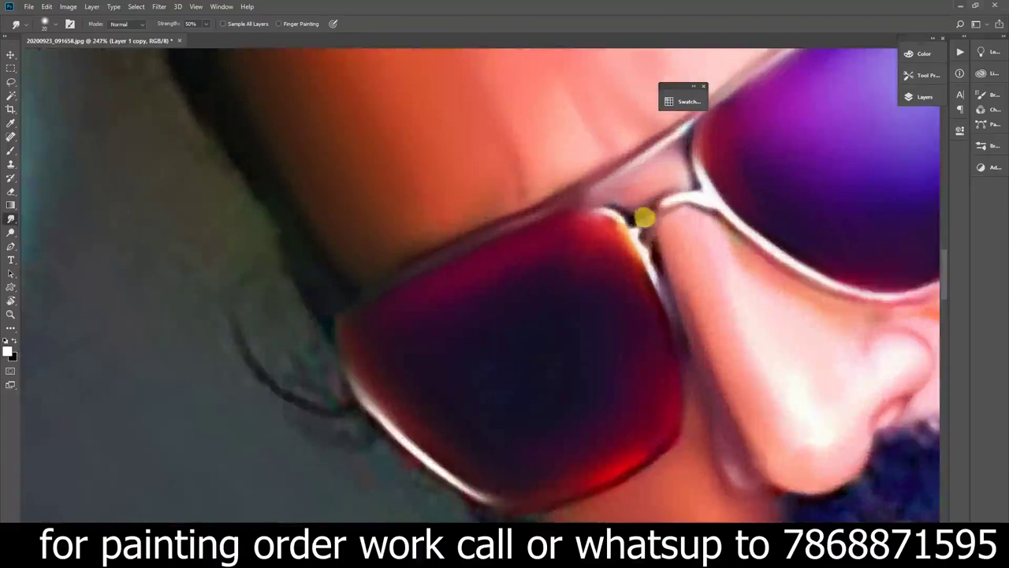
scroll(651, 236, "down", 1)
scroll(637, 253, "down", 1)
scroll(562, 233, "up", 3)
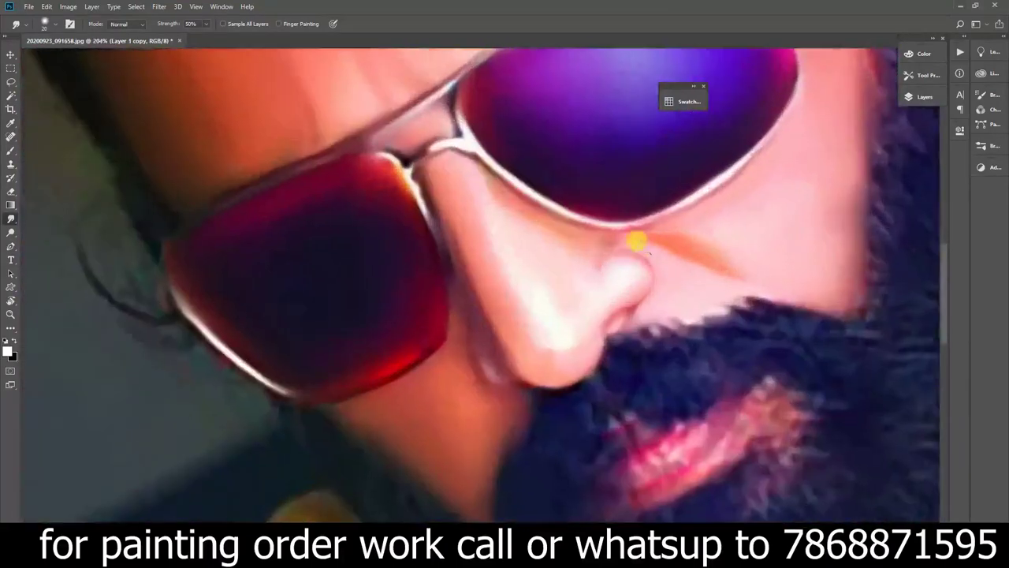
scroll(623, 231, "up", 2)
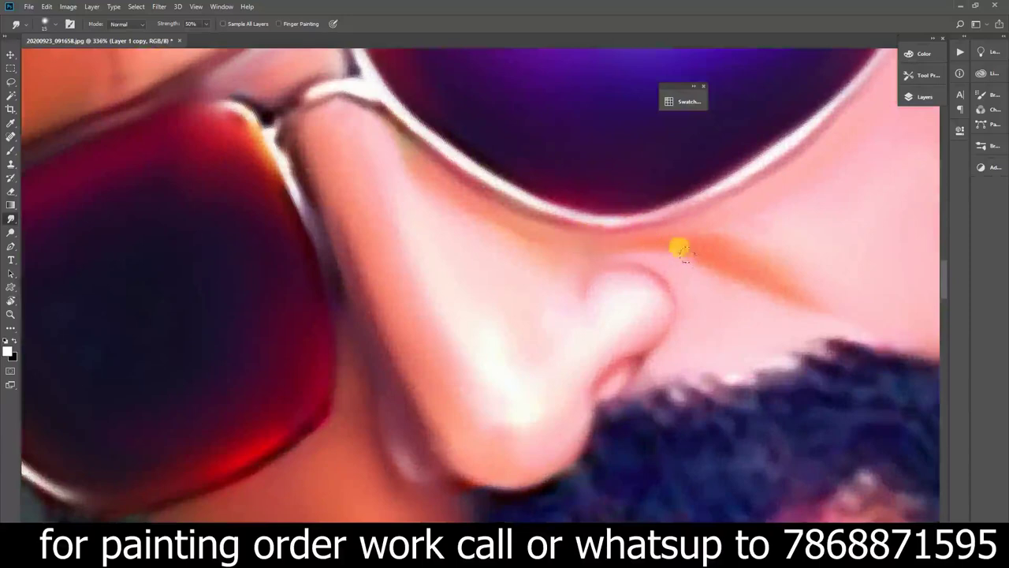
scroll(694, 255, "down", 4)
scroll(634, 237, "up", 4)
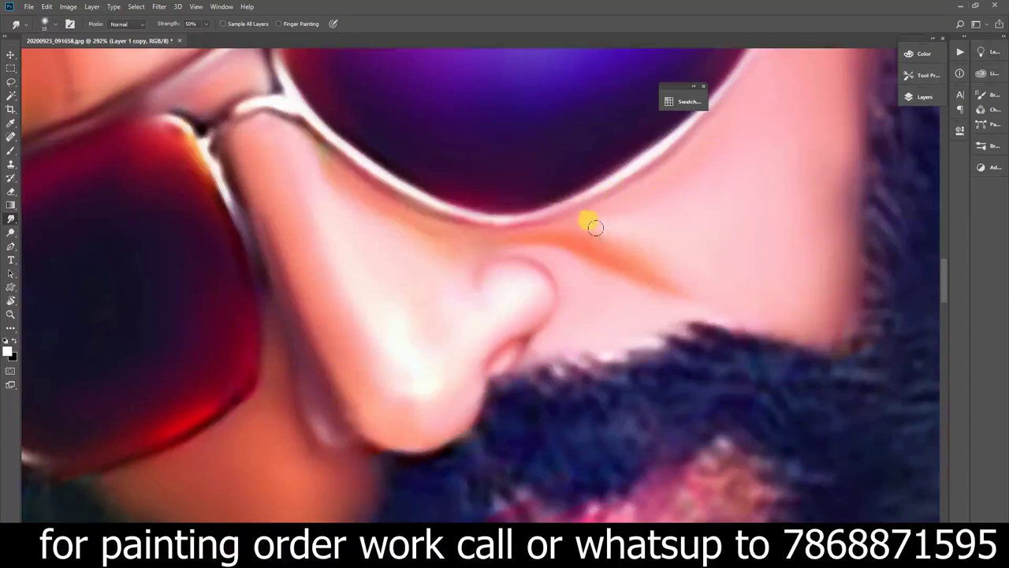
scroll(594, 227, "down", 1)
scroll(575, 242, "down", 3)
scroll(651, 225, "up", 2)
Smudge the moustache above the lips and the beard around the mouth, then zoom out.
scroll(642, 304, "up", 1)
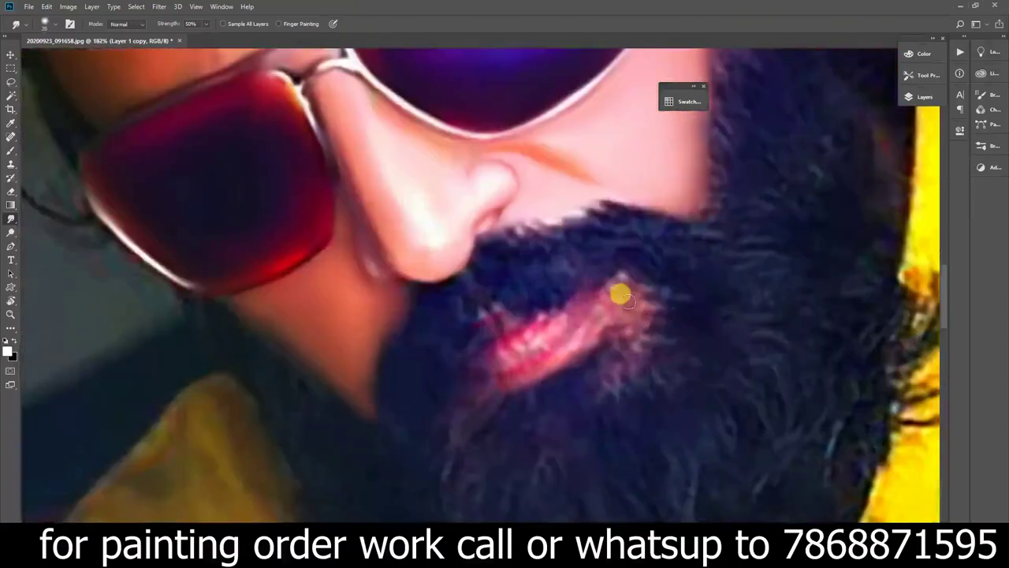
mouse_move(620, 295)
left_mouse_down()
mouse_move(631, 289)
mouse_move(599, 313)
left_mouse_up()
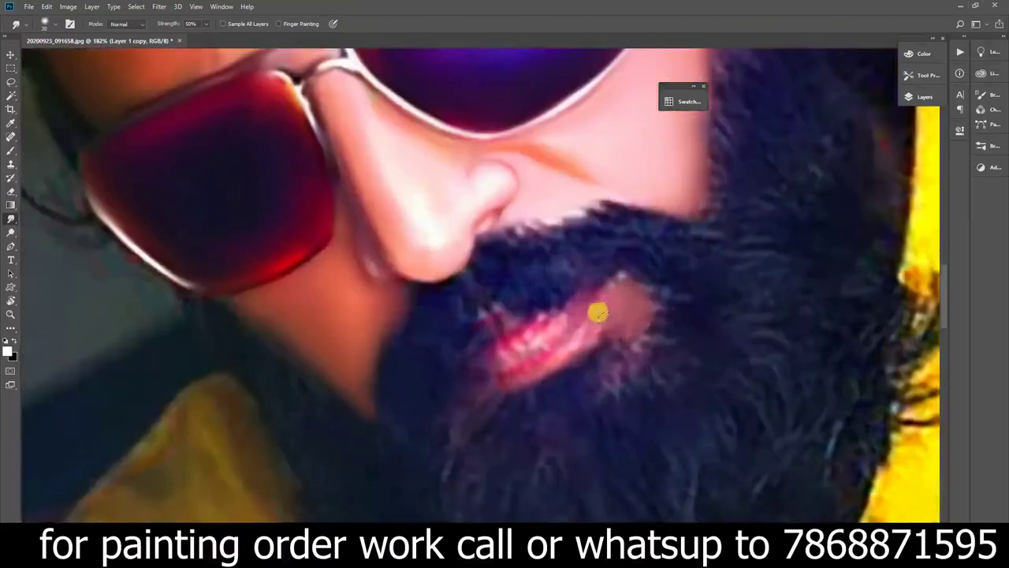
scroll(599, 313, "down", 2)
mouse_move(649, 263)
left_mouse_down()
mouse_move(666, 216)
mouse_move(564, 303)
mouse_move(574, 298)
mouse_move(523, 295)
mouse_move(558, 295)
mouse_move(645, 234)
mouse_move(599, 261)
mouse_move(610, 260)
mouse_move(597, 256)
mouse_move(561, 298)
mouse_move(568, 247)
mouse_move(585, 239)
mouse_move(575, 241)
mouse_move(556, 260)
mouse_move(586, 249)
mouse_move(539, 283)
mouse_move(668, 226)
mouse_move(658, 245)
left_mouse_up()
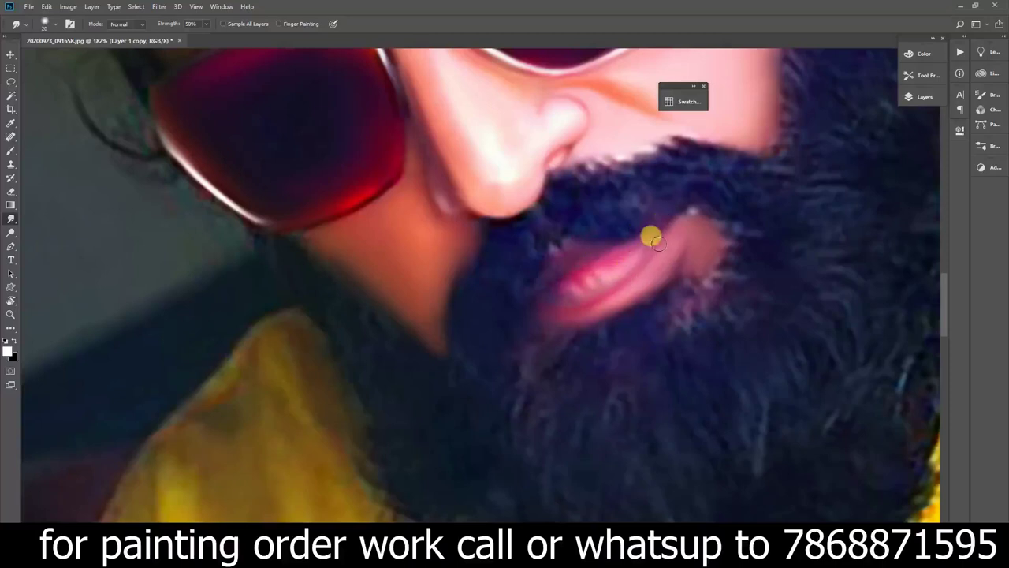
scroll(624, 243, "down", 5)
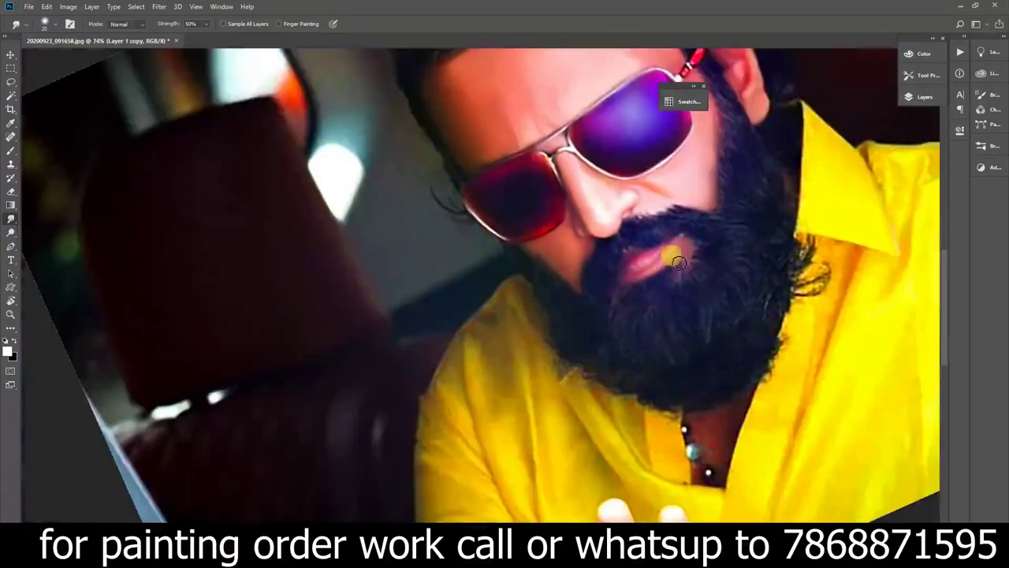
scroll(683, 244, "up", 3)
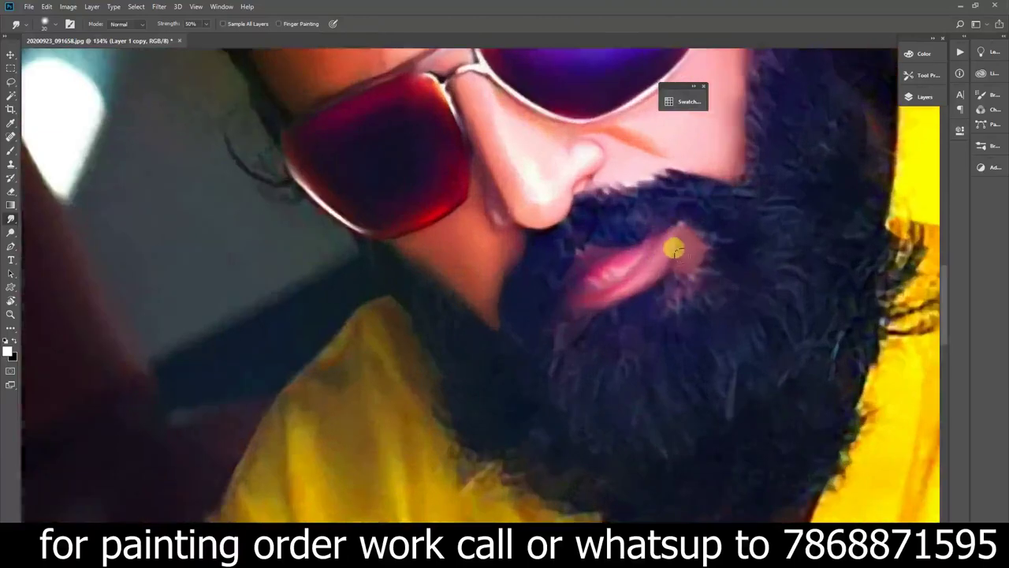
scroll(678, 247, "down", 5)
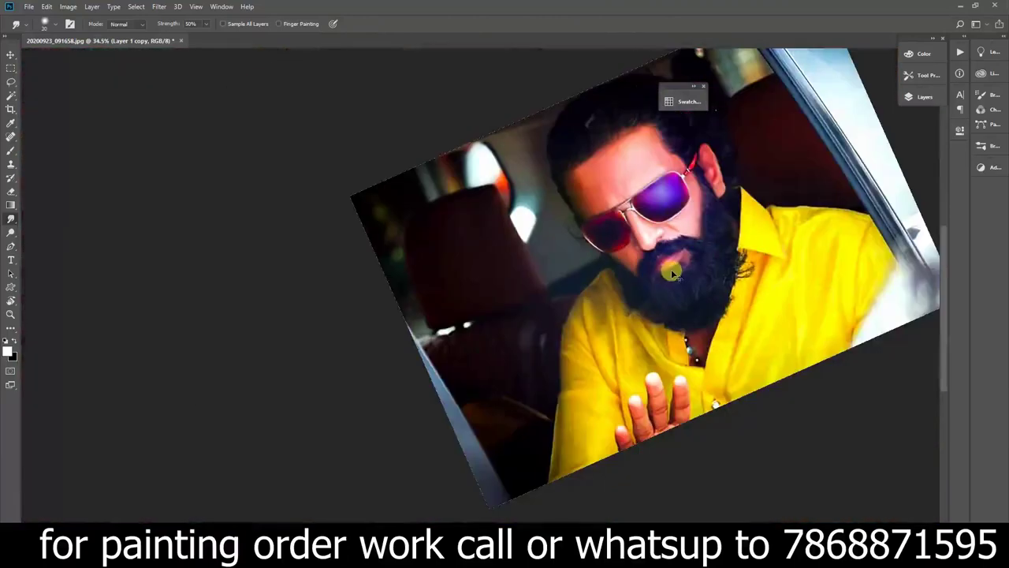
Save the painting as a PSD document, then smear the paint along the nostril edge.
key("ctrl+shift+s")
key("Return")
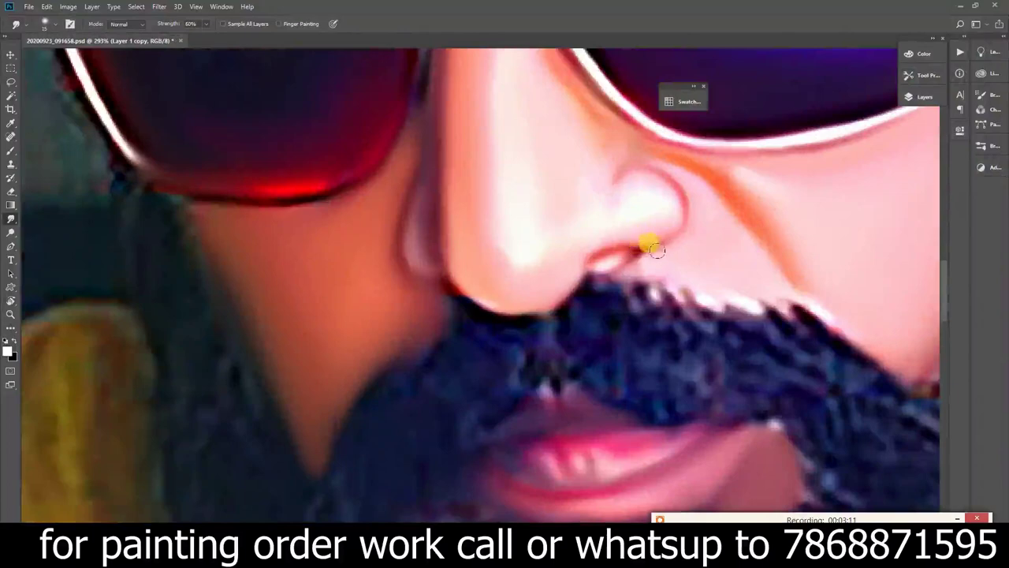
left_click_drag(638, 263, 617, 273)
scroll(627, 265, "down", 10)
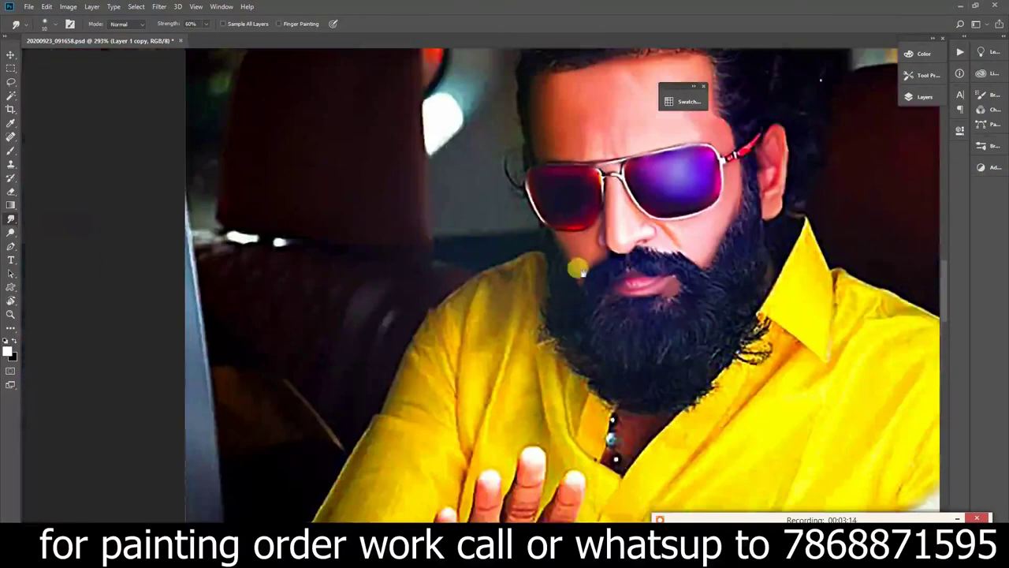
scroll(689, 263, "up", 8)
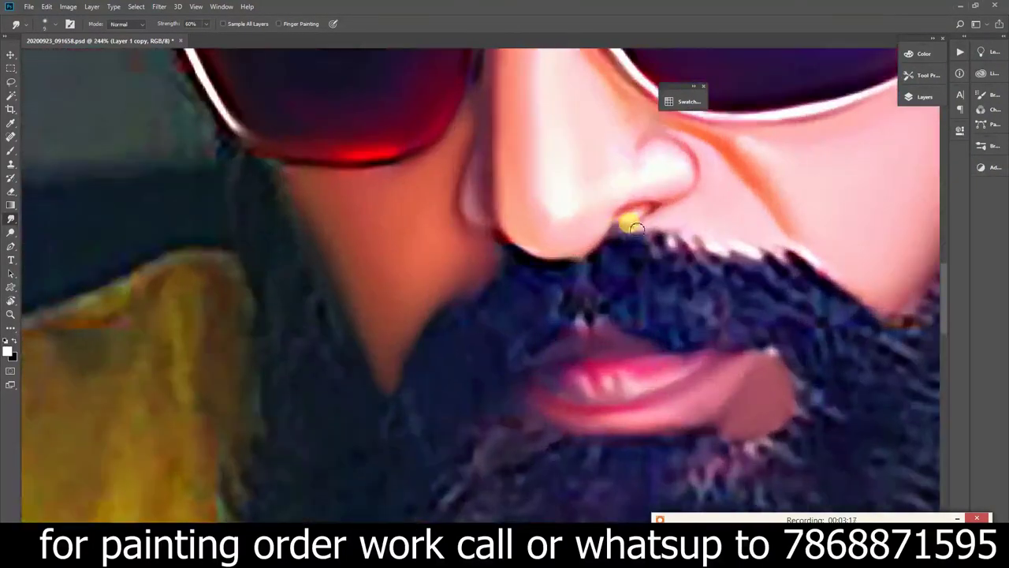
Soften the nostril's lower edge and blend the skin up the side of the nose.
mouse_move(636, 228)
left_mouse_down()
mouse_move(647, 214)
mouse_move(632, 229)
left_mouse_up()
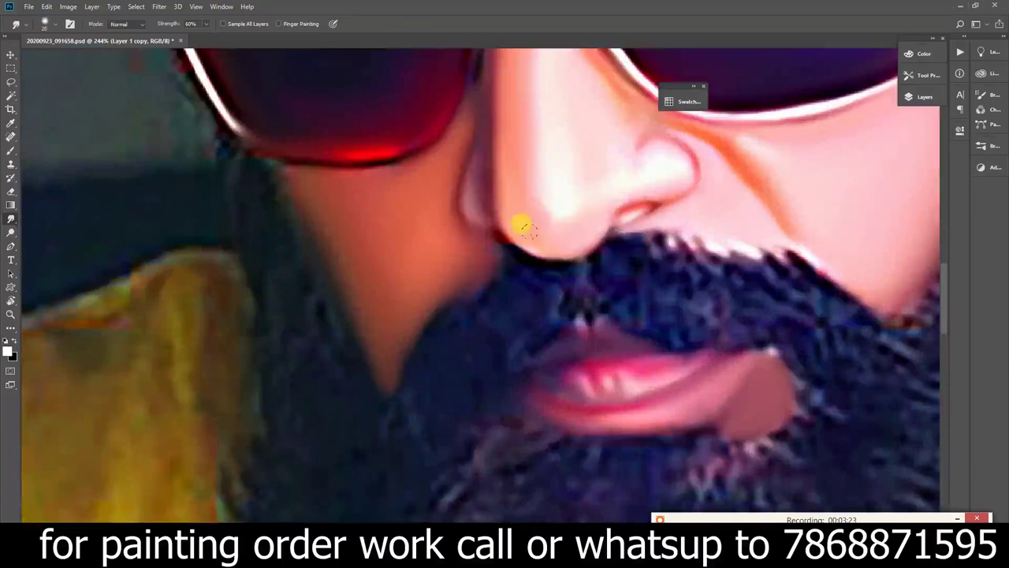
left_click_drag(503, 215, 496, 162)
scroll(500, 162, "up", 2)
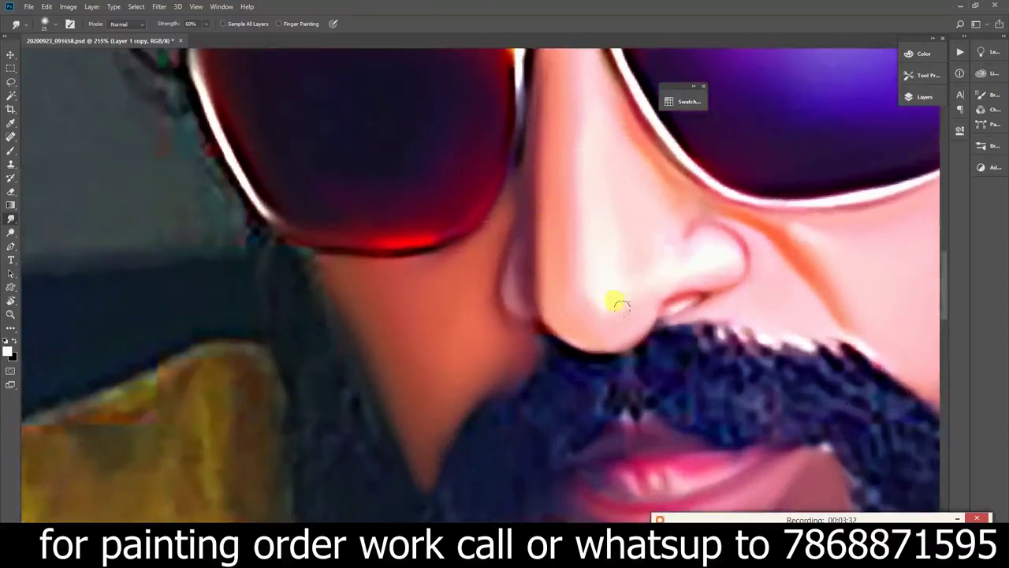
scroll(674, 201, "up", 1)
scroll(646, 244, "up", 2)
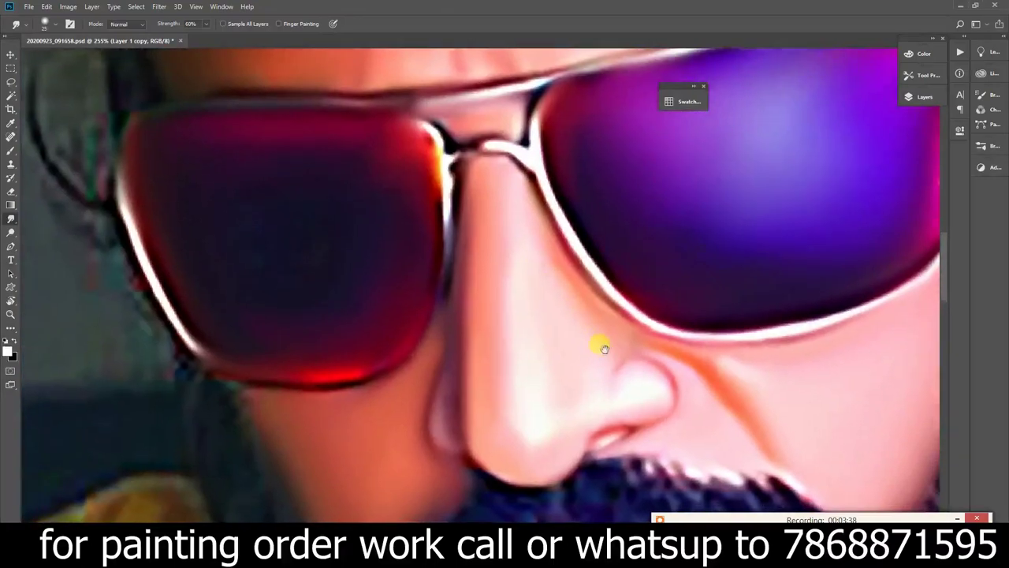
scroll(601, 345, "up", 2)
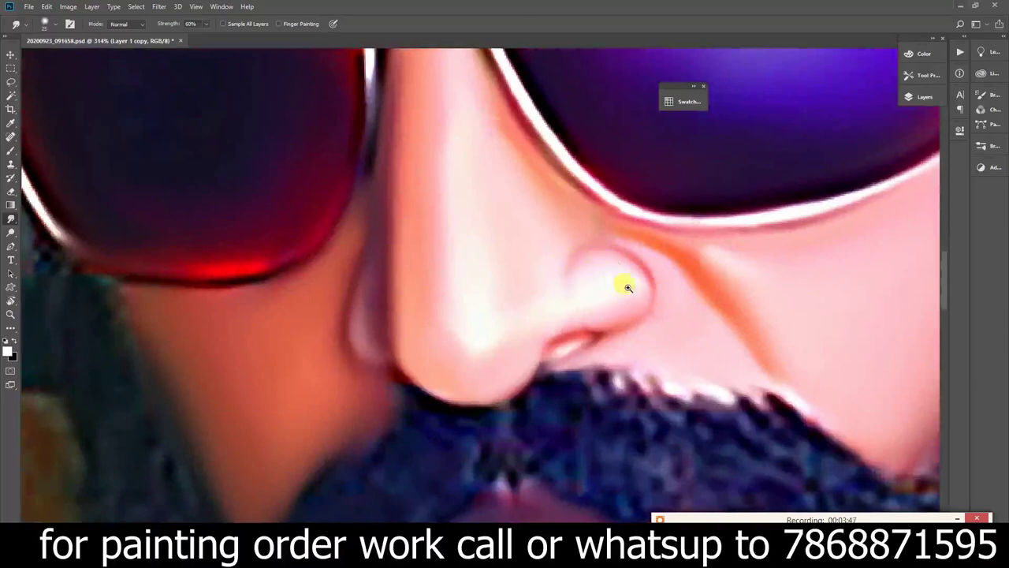
scroll(628, 288, "down", 8)
left_click_drag(597, 293, 592, 236)
Smudge the lip corner, then lower Smudge strength to 50% and soften the upper-lip corner.
scroll(574, 282, "up", 6)
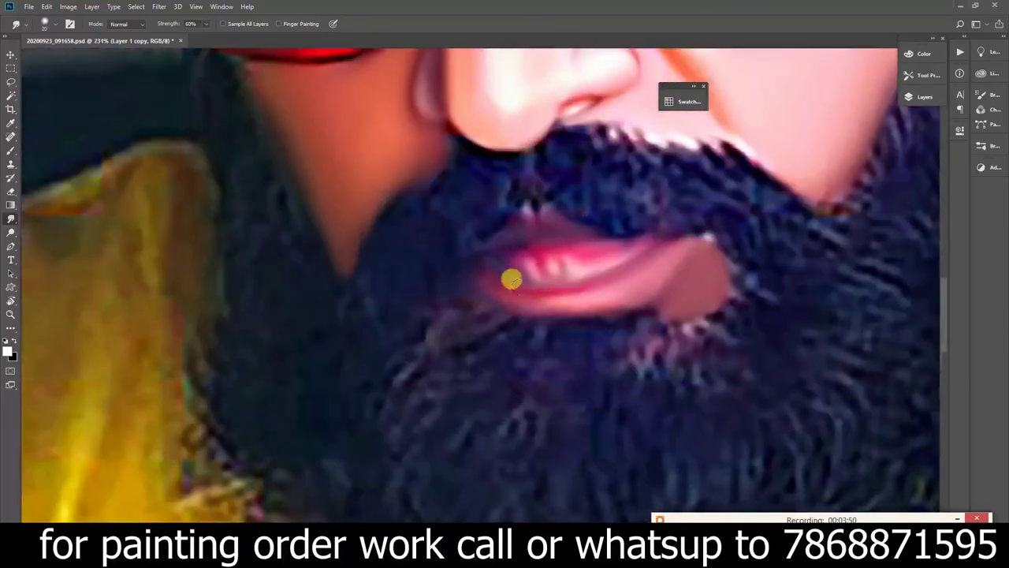
mouse_move(513, 280)
left_mouse_down()
mouse_move(498, 288)
mouse_move(467, 275)
mouse_move(601, 275)
mouse_move(640, 254)
mouse_move(583, 278)
left_mouse_up()
key("5")
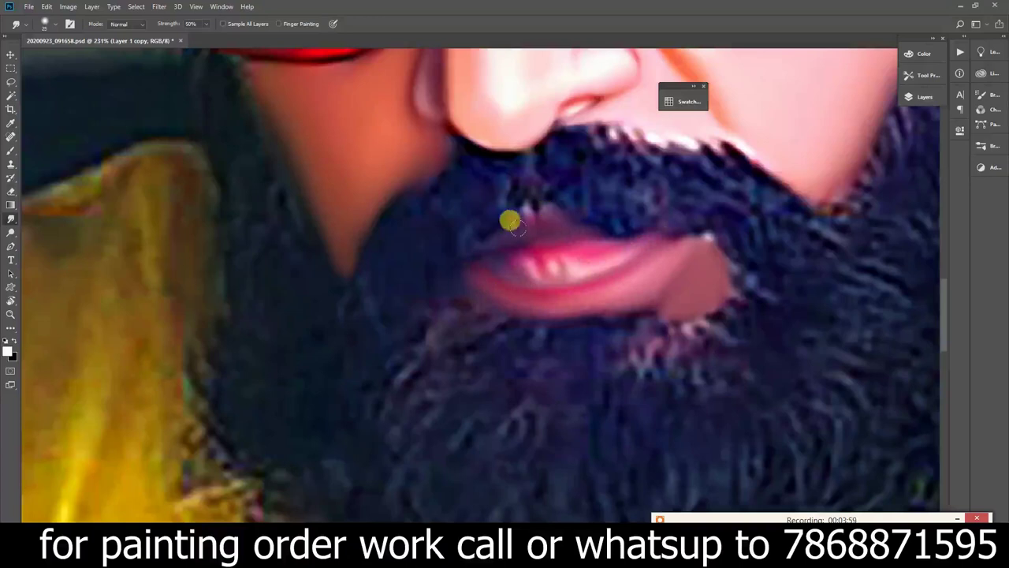
mouse_move(510, 221)
left_mouse_down()
mouse_move(493, 259)
mouse_move(601, 231)
mouse_move(576, 260)
mouse_move(496, 269)
mouse_move(516, 284)
mouse_move(628, 254)
left_mouse_up()
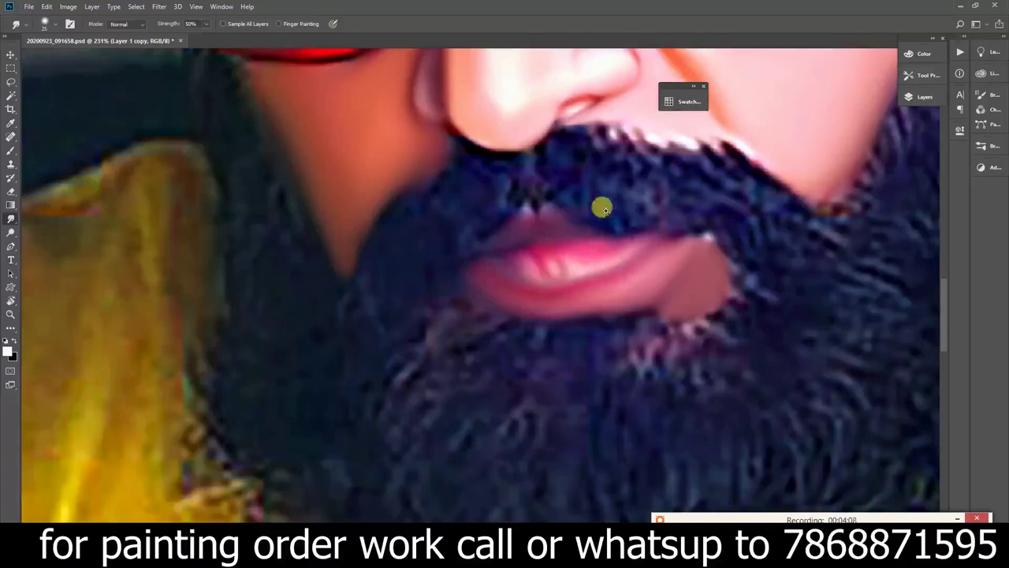
Blend the skin along the nostril edge, then zoom in close on the nose and beard.
scroll(541, 153, "down", 5)
scroll(556, 208, "up", 5)
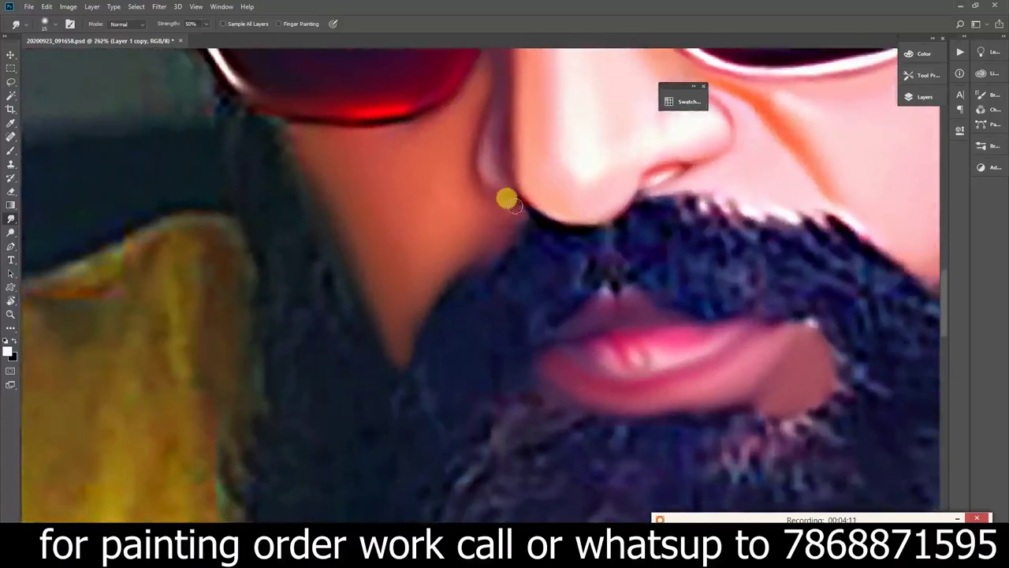
mouse_move(507, 198)
left_mouse_down()
mouse_move(504, 219)
mouse_move(512, 209)
mouse_move(523, 218)
mouse_move(491, 201)
mouse_move(499, 214)
mouse_move(485, 219)
mouse_move(480, 246)
mouse_move(495, 237)
left_mouse_up()
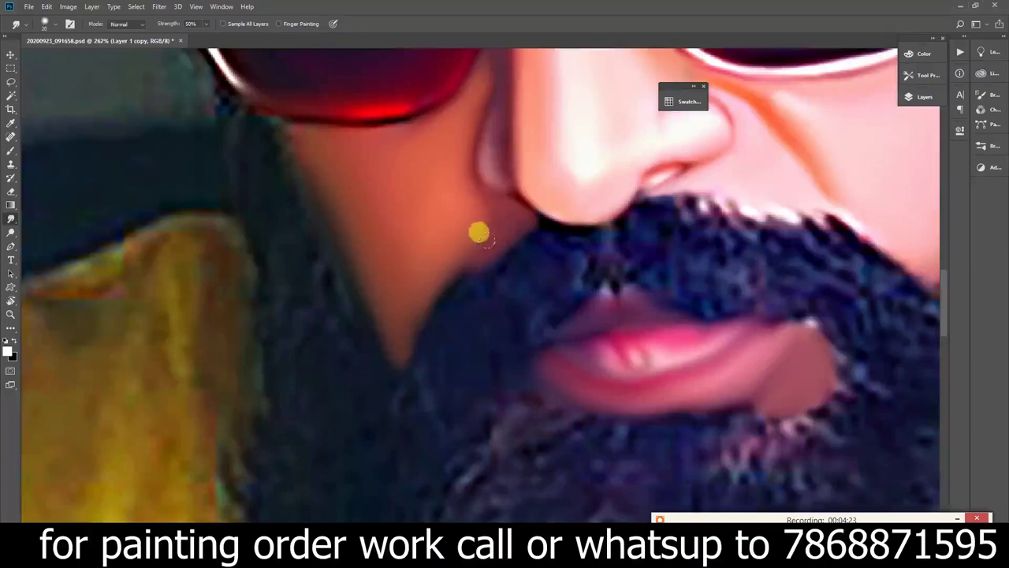
key("ctrl+0")
mouse_move(478, 302)
left_mouse_down()
mouse_move(536, 272)
mouse_move(582, 278)
mouse_move(591, 254)
left_mouse_up()
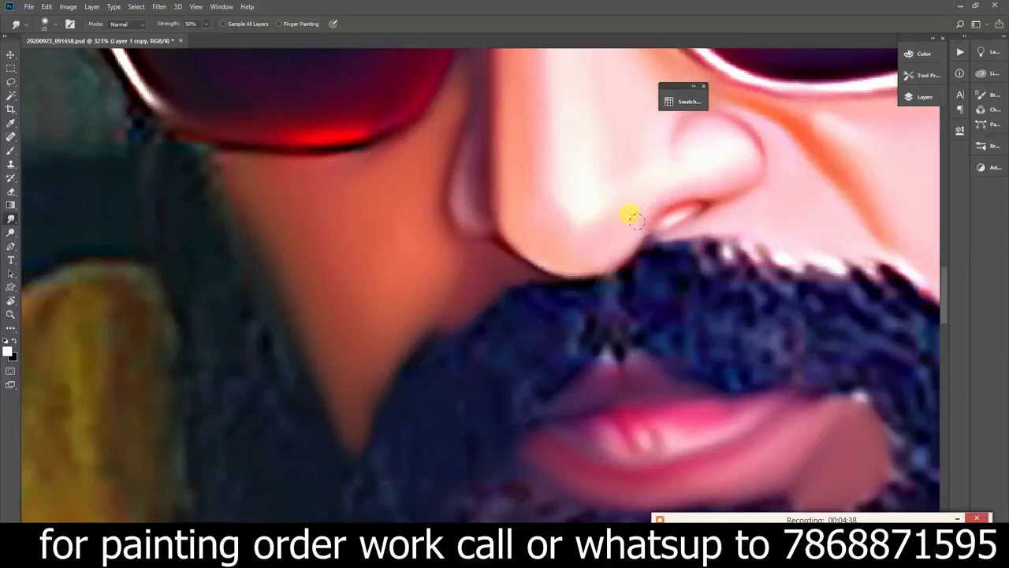
Smudge the centre and left side of the forehead into smooth painted strokes.
key("ctrl+0")
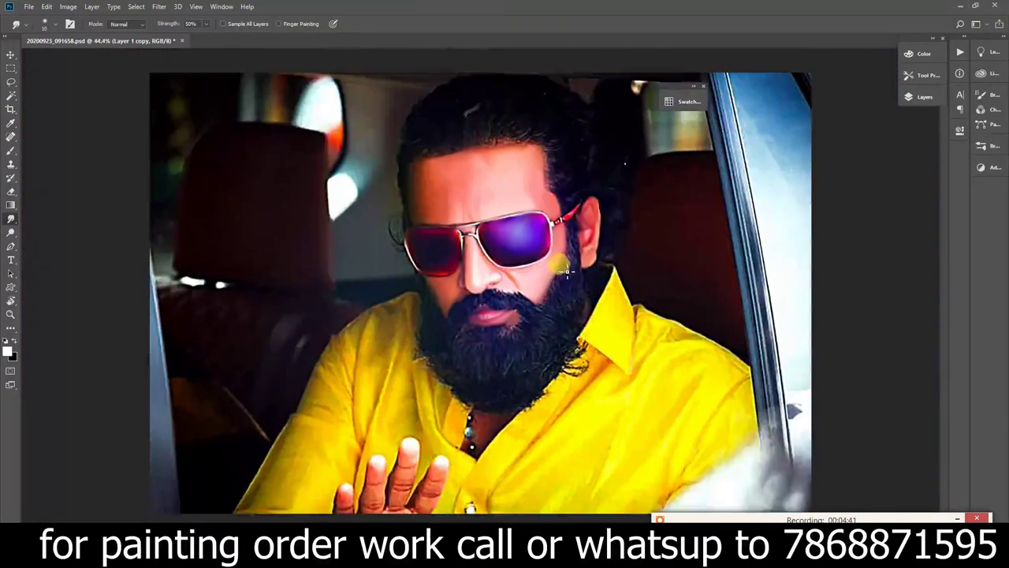
scroll(445, 181, "up", 2)
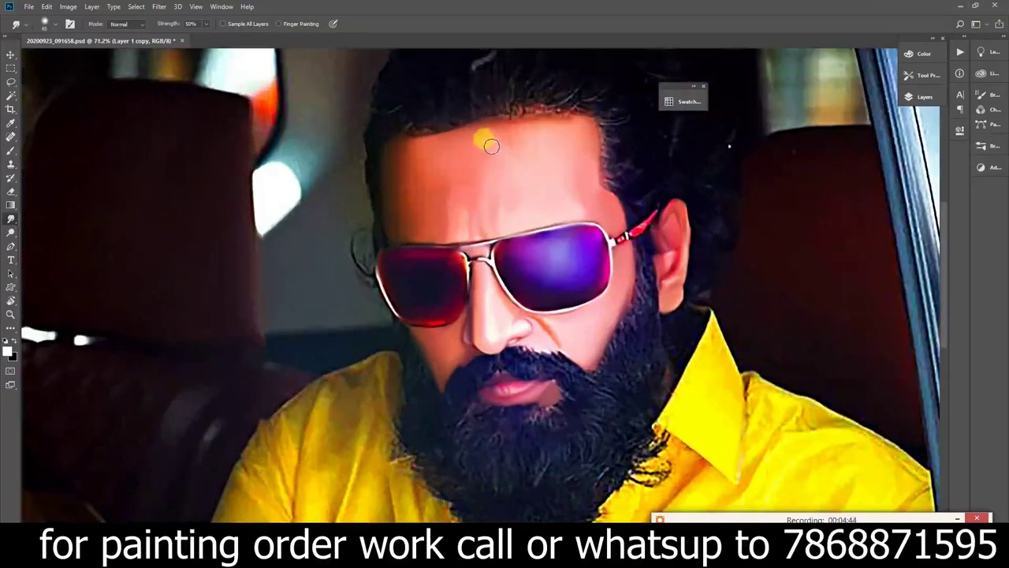
mouse_move(491, 147)
left_mouse_down()
mouse_move(480, 139)
mouse_move(550, 131)
mouse_move(578, 139)
mouse_move(588, 162)
left_mouse_up()
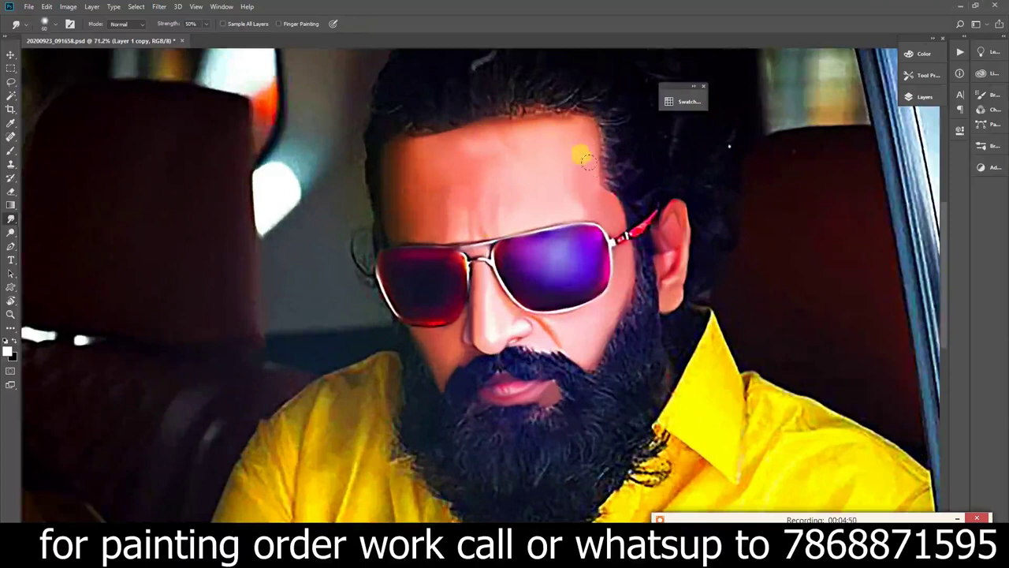
mouse_move(358, 142)
left_mouse_down()
mouse_move(403, 146)
mouse_move(405, 184)
mouse_move(415, 163)
mouse_move(444, 184)
left_mouse_up()
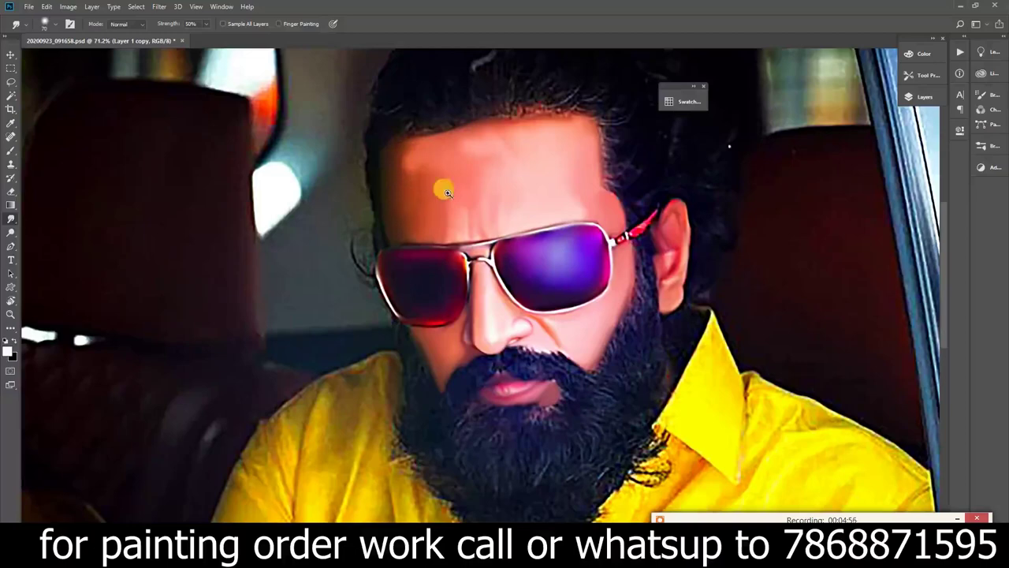
scroll(410, 221, "down", 5)
scroll(449, 229, "up", 2)
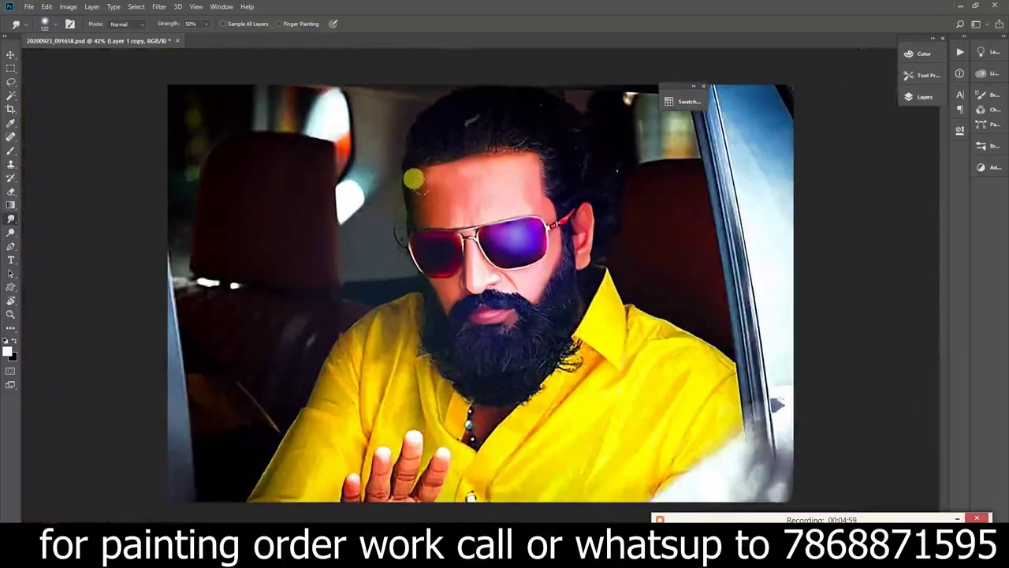
scroll(458, 229, "up", 5)
scroll(570, 214, "down", 3)
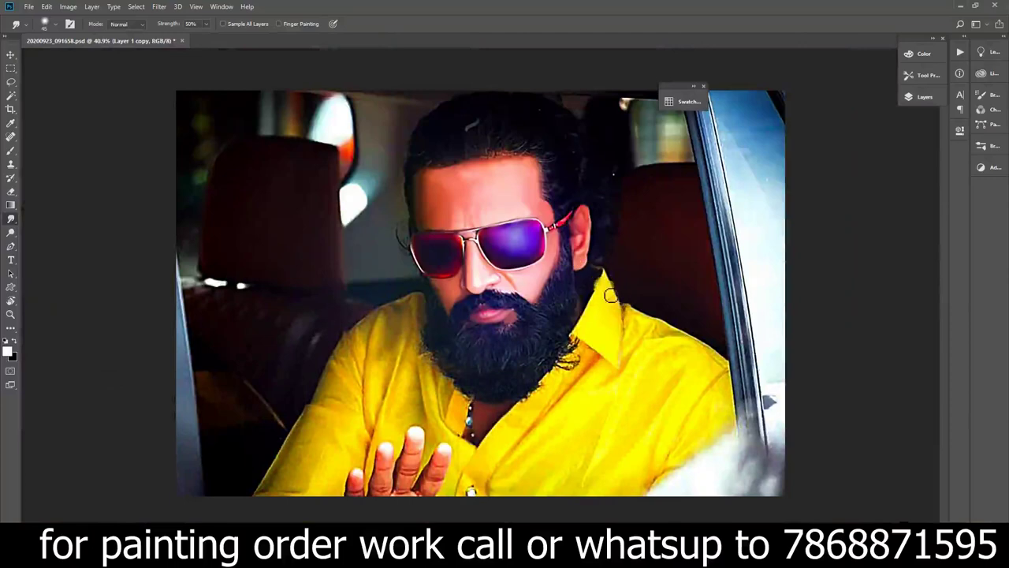
scroll(606, 288, "up", 3)
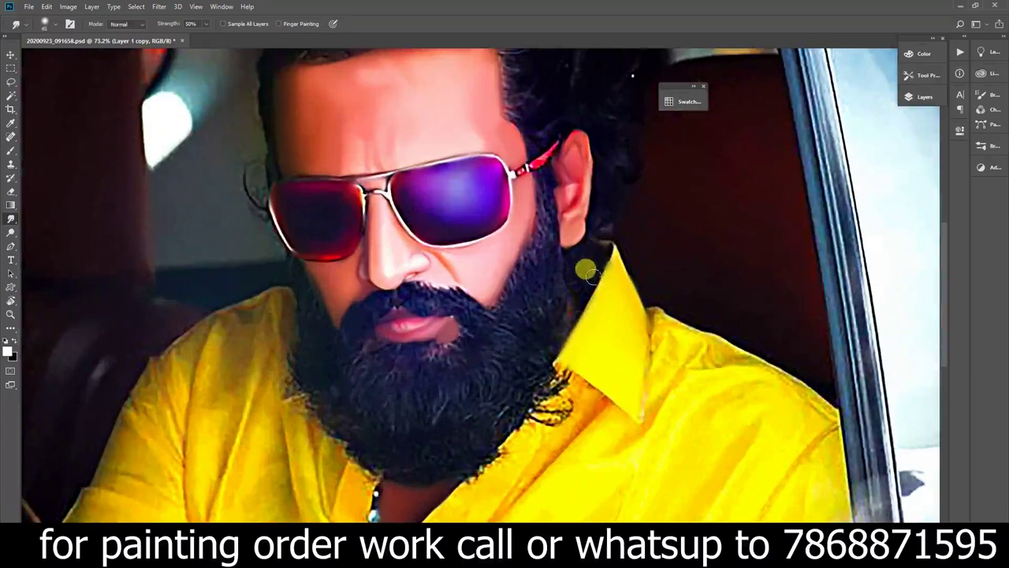
Soften the yellow shirt collar edge with several short downward smudges.
left_click_drag(599, 252, 574, 270)
scroll(583, 260, "down", 3)
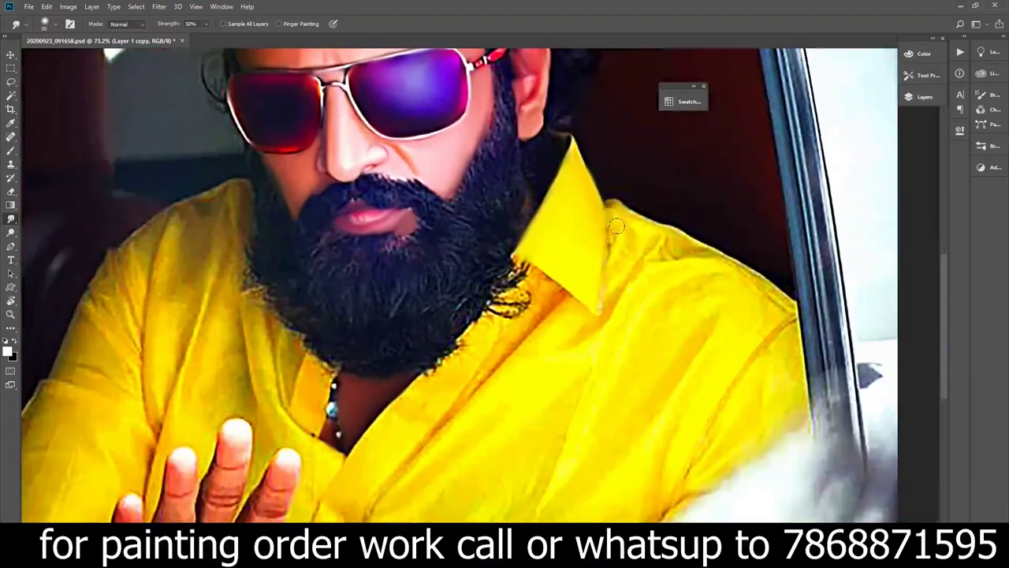
left_click_drag(616, 226, 612, 236)
scroll(595, 272, "down", 2)
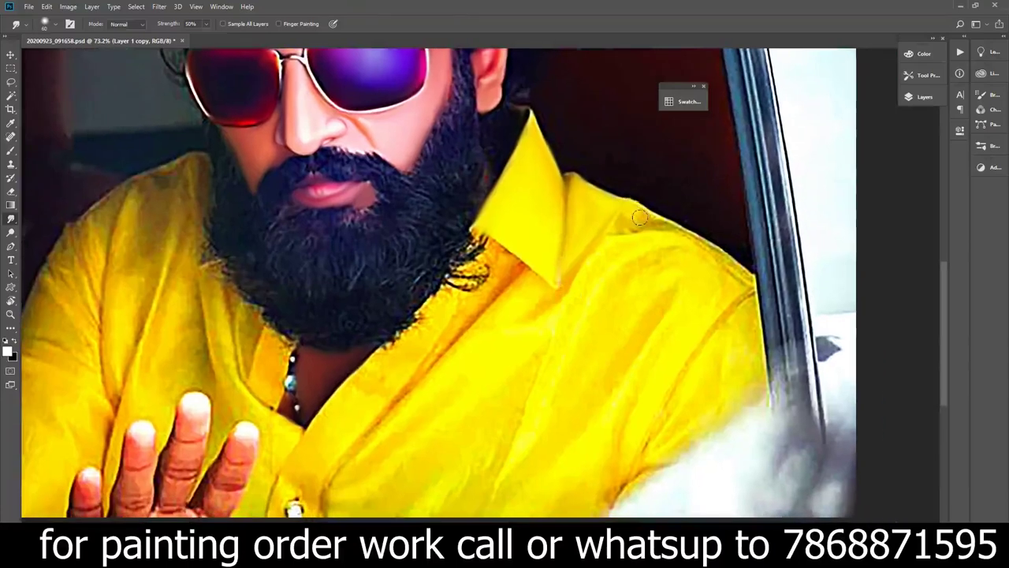
left_click_drag(639, 219, 641, 234)
scroll(659, 231, "down", 2)
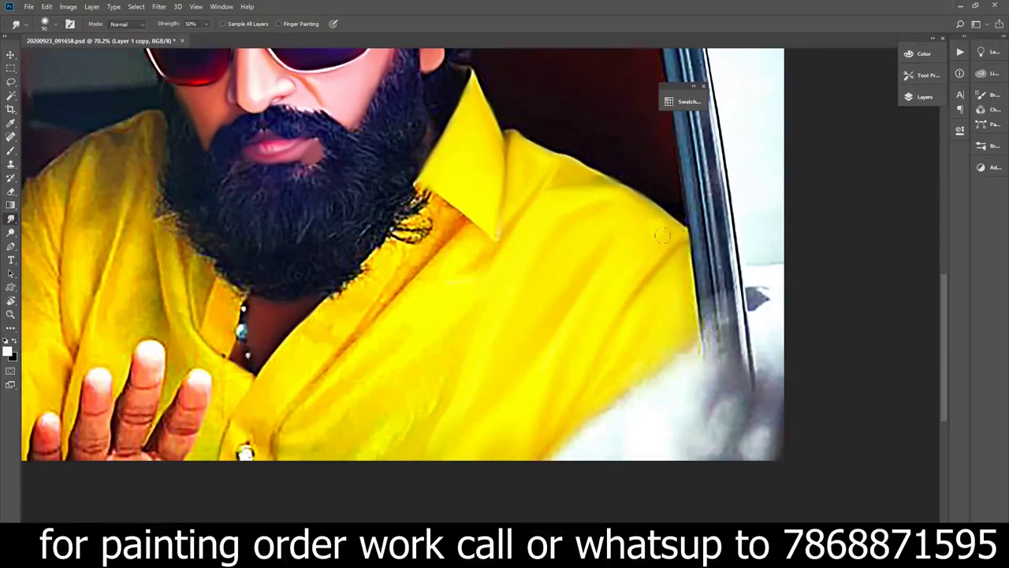
Pull beard strands over the collar, then smooth the collar edge, shirt button and lower shirt.
left_click_drag(568, 187, 633, 192)
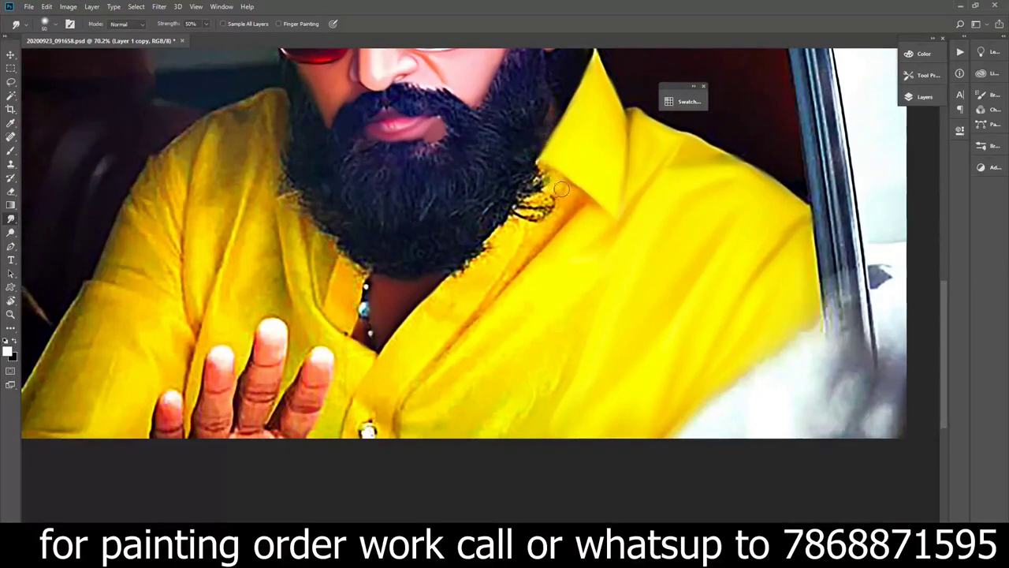
mouse_move(529, 183)
left_mouse_down()
mouse_move(541, 211)
mouse_move(561, 197)
mouse_move(519, 249)
mouse_move(493, 242)
mouse_move(449, 280)
mouse_move(520, 190)
mouse_move(561, 164)
left_mouse_up()
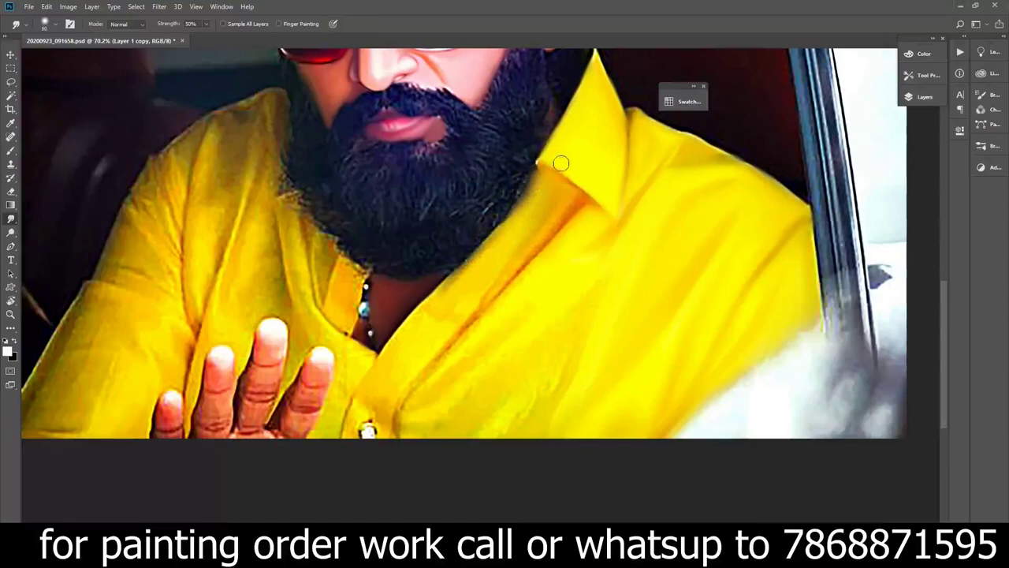
left_click_drag(545, 199, 597, 145)
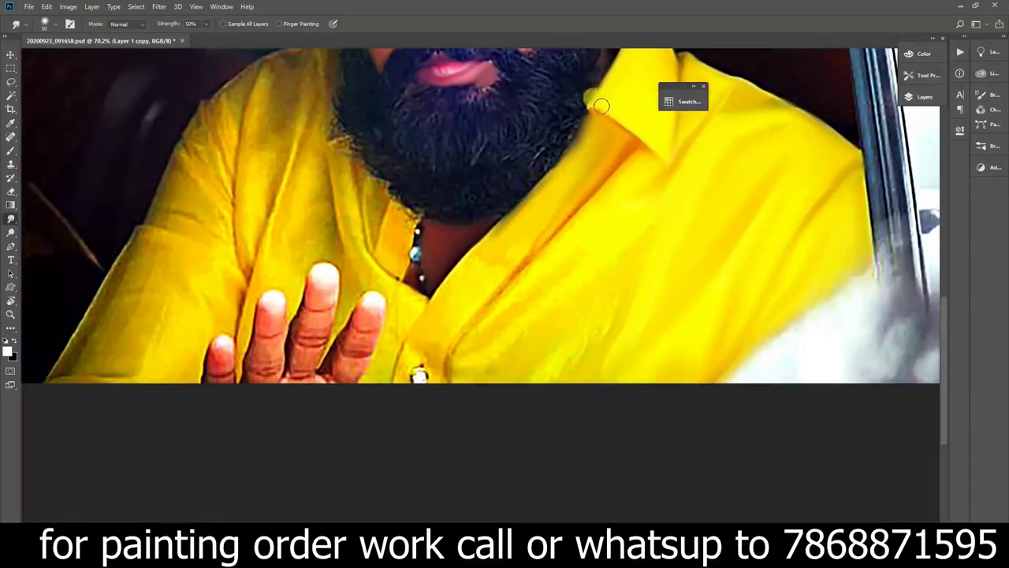
left_click_drag(602, 103, 604, 154)
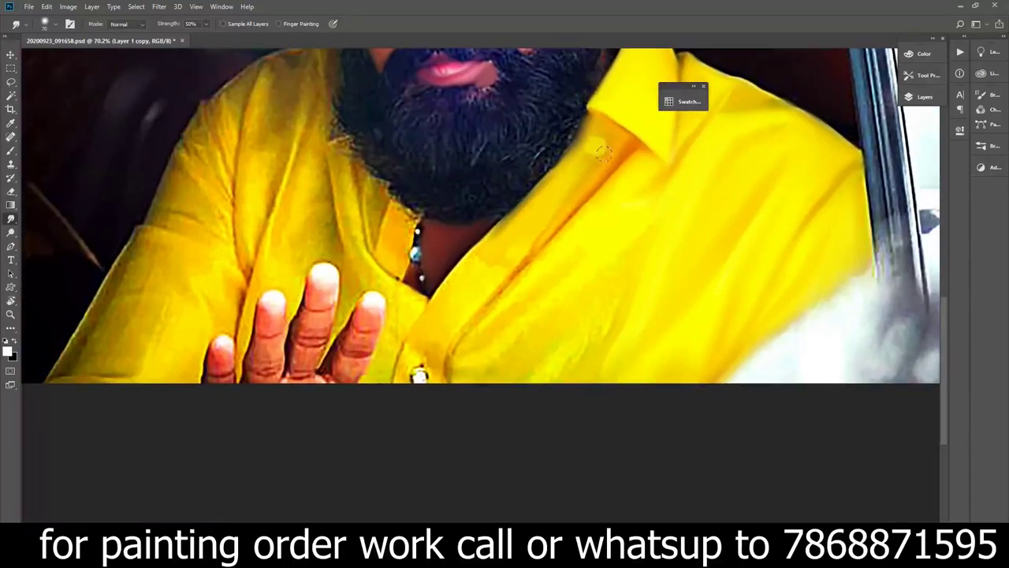
left_click_drag(566, 194, 657, 110)
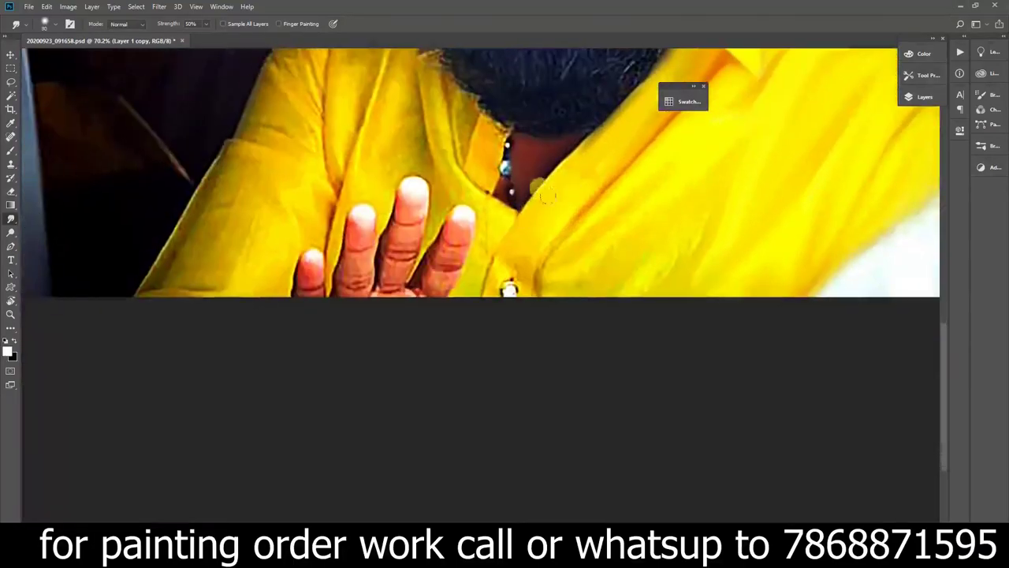
left_click_drag(520, 235, 518, 278)
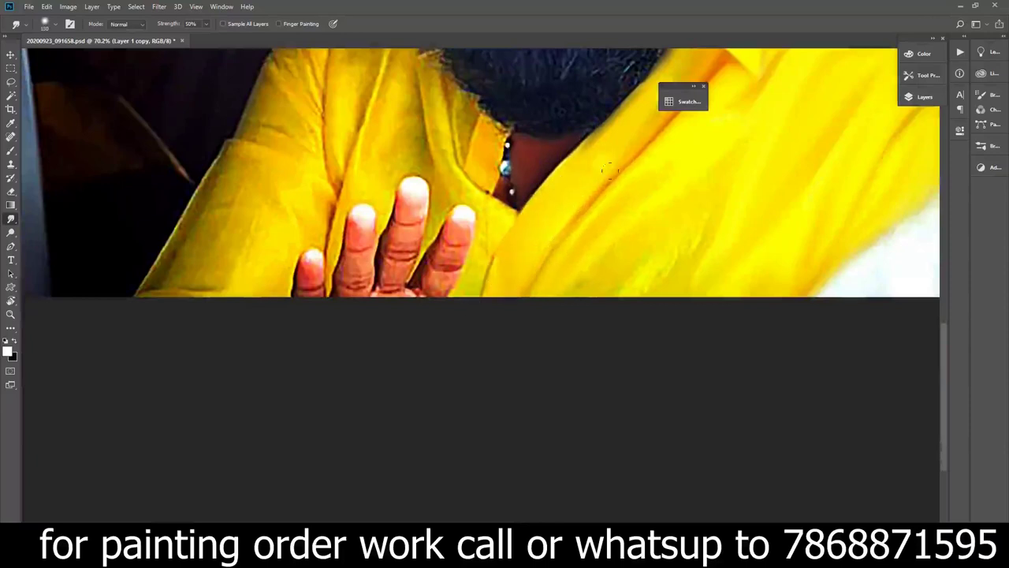
left_click_drag(672, 111, 606, 185)
left_click_drag(555, 307, 512, 344)
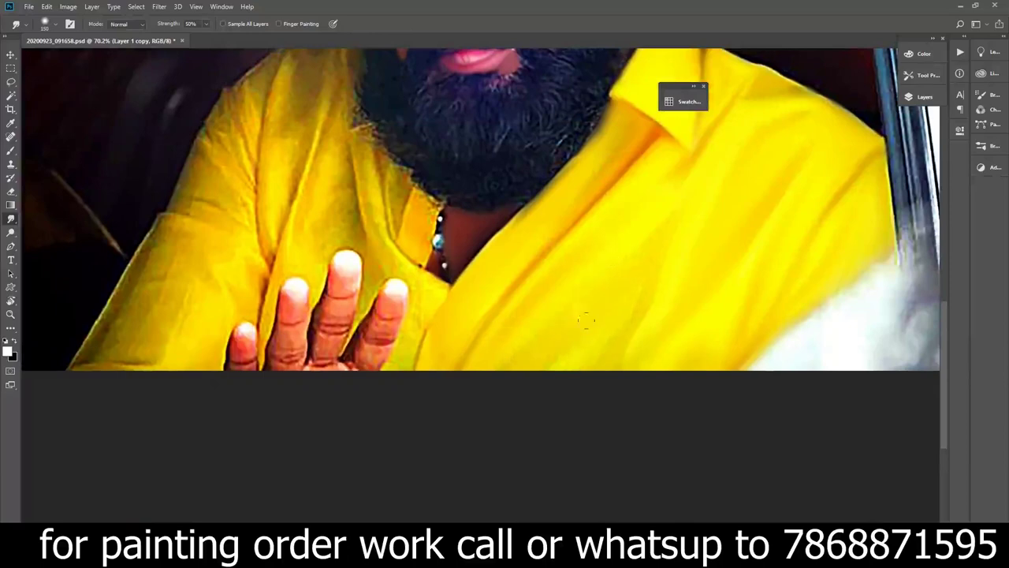
Blend the shirt edge into the beard and smooth the fabric and left shoulder below.
scroll(636, 229, "down", 3)
scroll(410, 356, "up", 5)
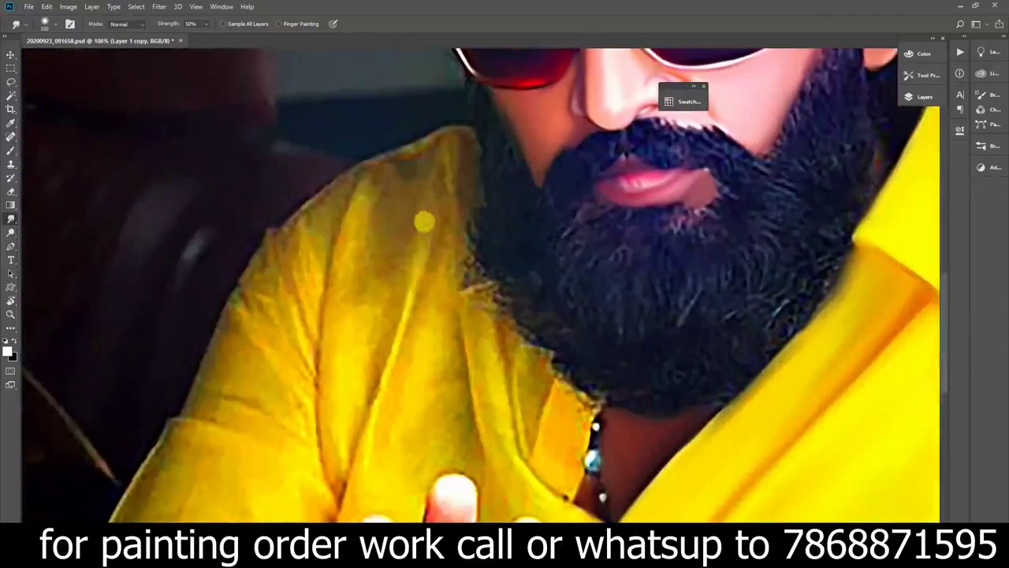
mouse_move(435, 131)
left_mouse_down()
mouse_move(437, 292)
mouse_move(442, 170)
mouse_move(489, 139)
left_mouse_up()
mouse_move(414, 274)
left_mouse_down()
mouse_move(446, 119)
mouse_move(450, 158)
left_mouse_up()
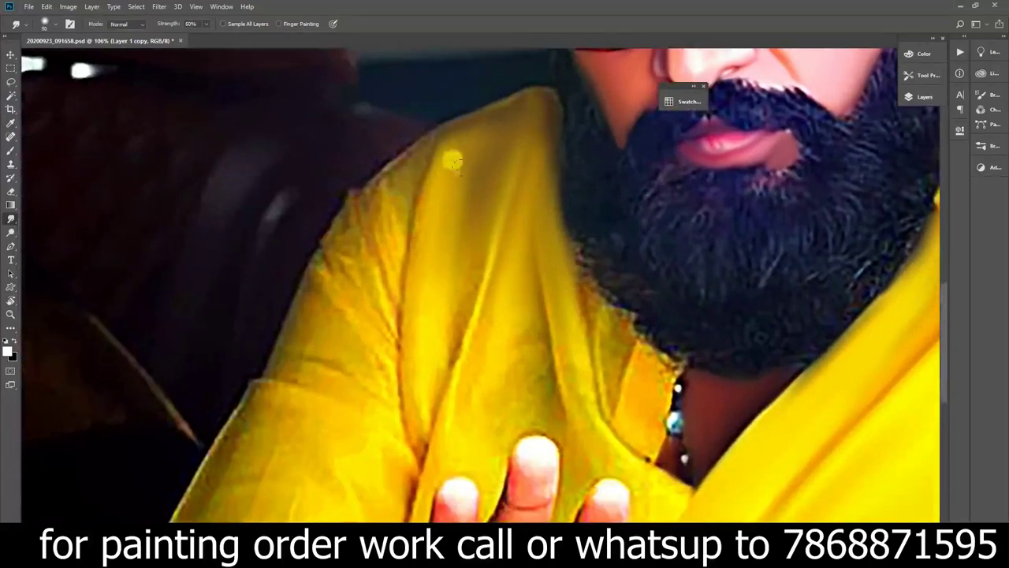
scroll(456, 303, "down", 3)
mouse_move(566, 293)
left_mouse_down()
mouse_move(557, 261)
mouse_move(511, 235)
left_mouse_up()
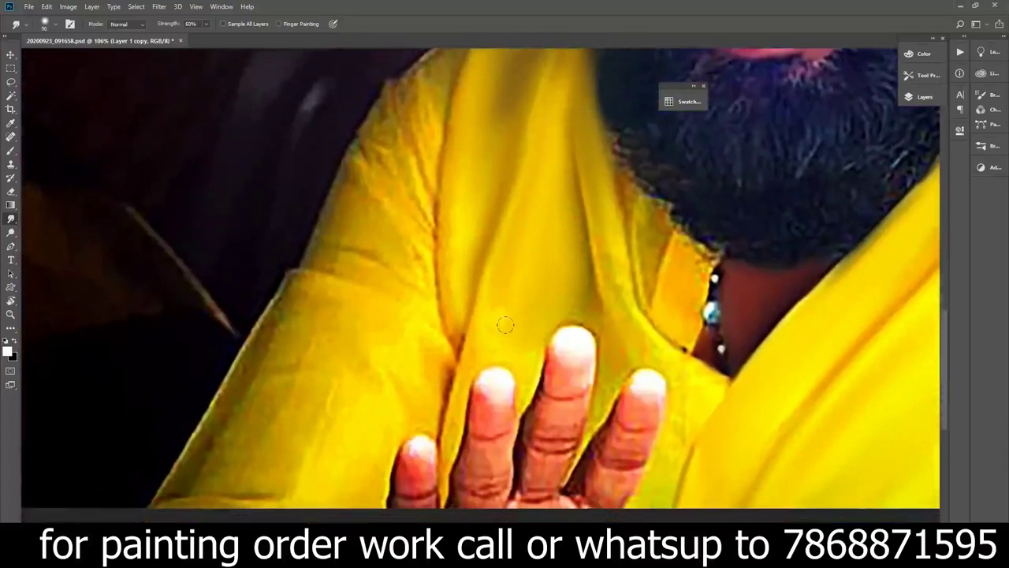
scroll(449, 319, "up", 3)
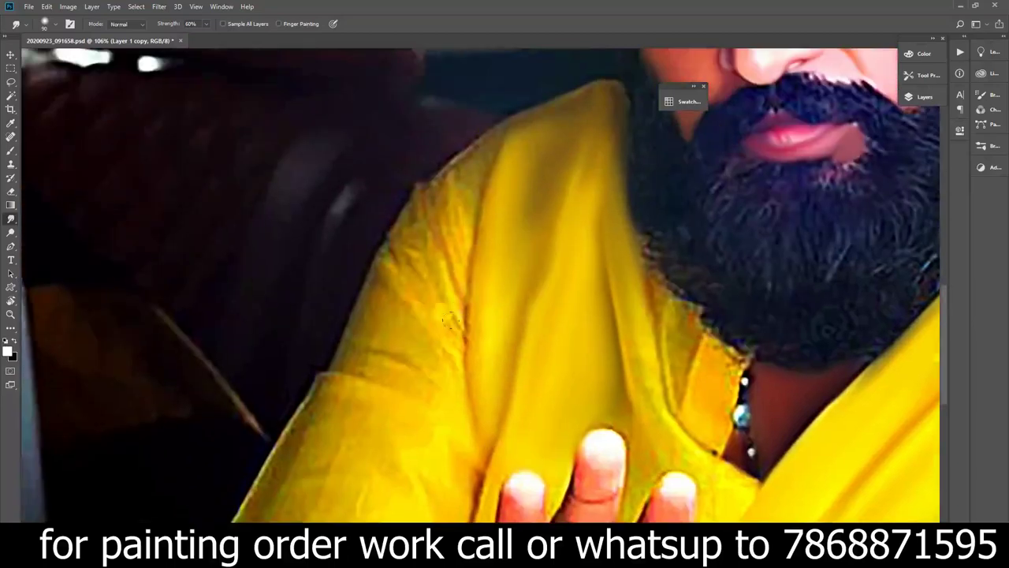
mouse_move(450, 319)
left_mouse_down()
mouse_move(473, 134)
mouse_move(412, 181)
mouse_move(424, 163)
mouse_move(361, 255)
mouse_move(418, 209)
mouse_move(399, 345)
mouse_move(354, 313)
mouse_move(410, 305)
left_mouse_up()
Smooth the shirt's left edge, the folds and crease beside the hand, and the leftmost fingertip.
scroll(439, 342, "down", 1)
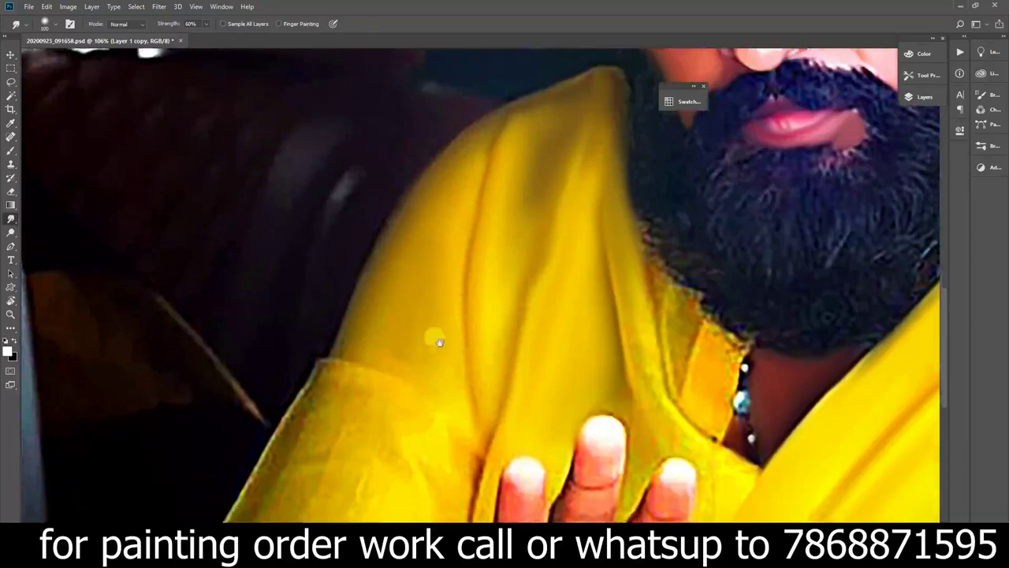
scroll(440, 342, "down", 5)
scroll(439, 342, "left", 2)
mouse_move(370, 190)
left_mouse_down()
mouse_move(390, 158)
mouse_move(234, 387)
mouse_move(365, 218)
mouse_move(304, 334)
mouse_move(439, 196)
left_mouse_up()
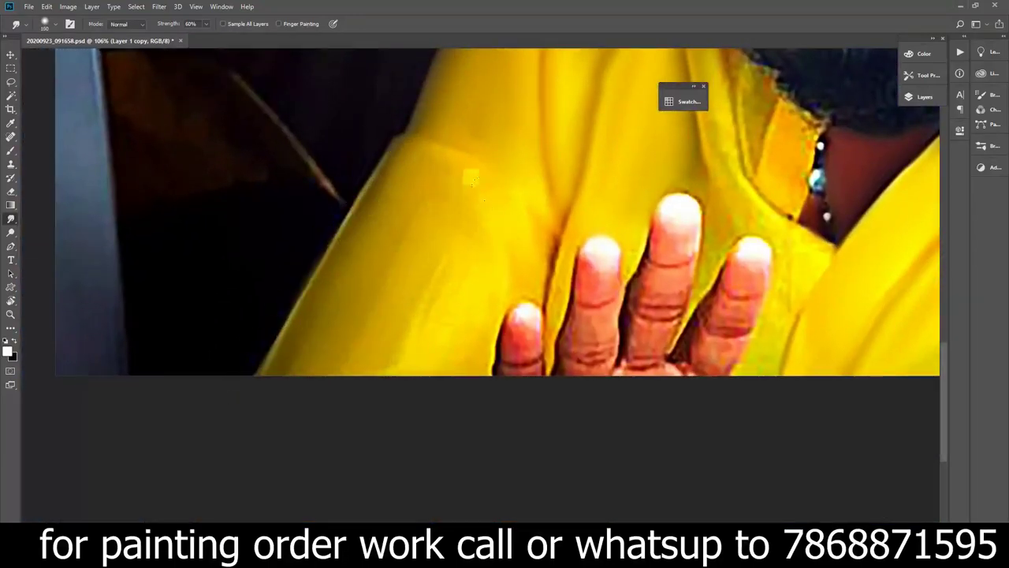
left_click_drag(411, 261, 345, 274)
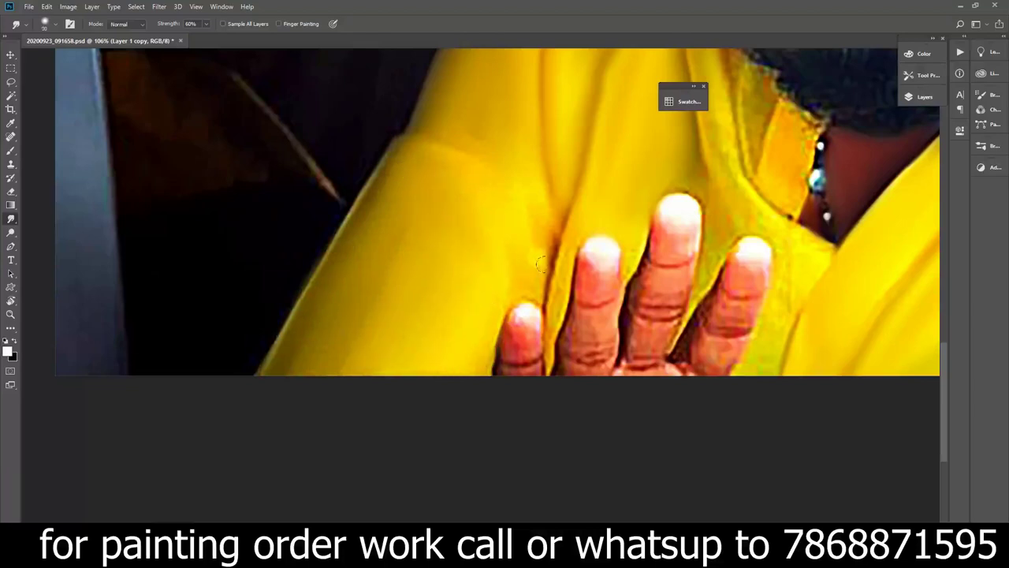
mouse_move(541, 264)
left_mouse_down()
mouse_move(556, 236)
mouse_move(544, 347)
left_mouse_up()
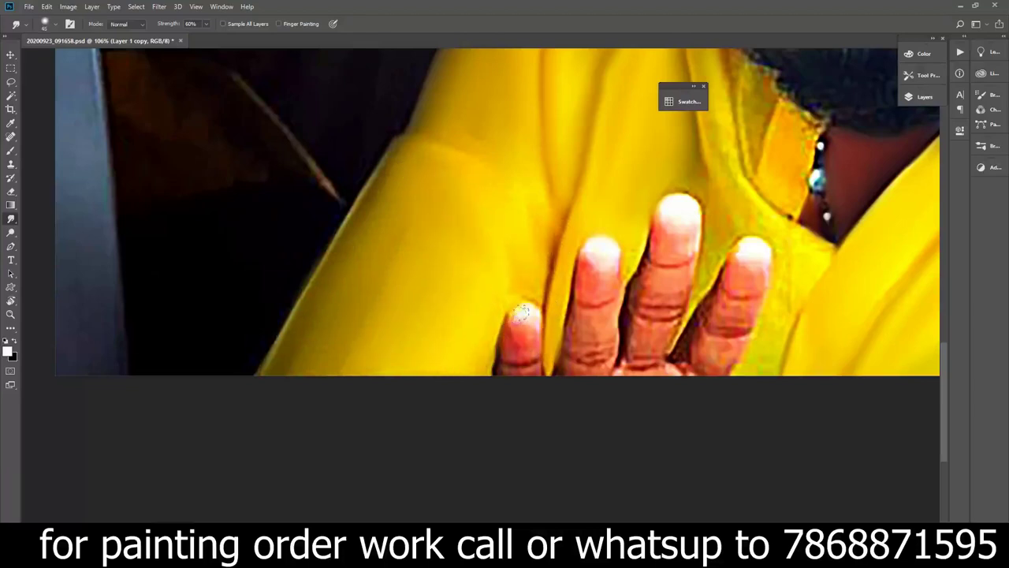
mouse_move(522, 312)
left_mouse_down()
mouse_move(524, 335)
mouse_move(508, 343)
mouse_move(499, 371)
mouse_move(528, 377)
mouse_move(439, 401)
left_mouse_up()
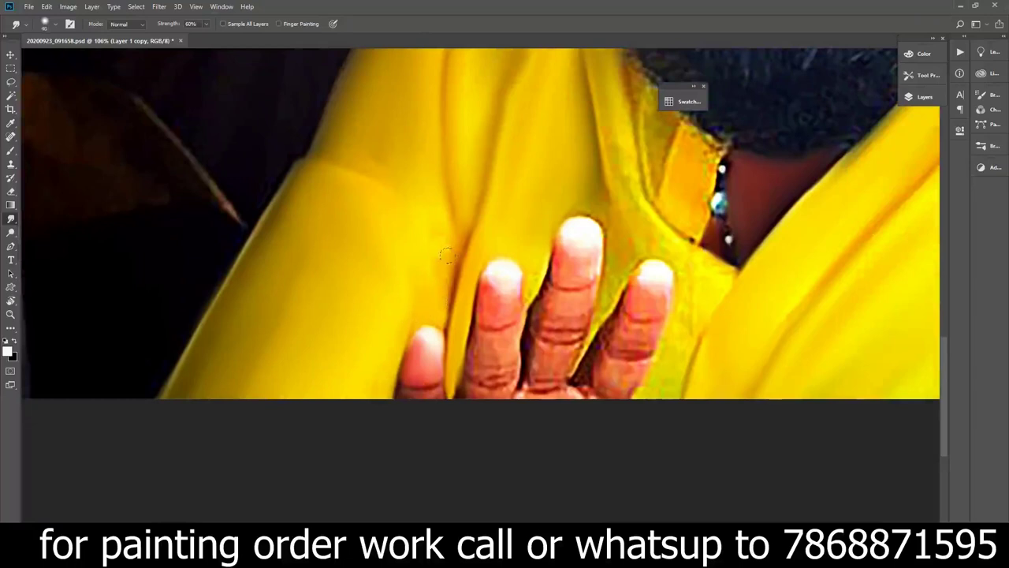
Smudge the crease left of the fingers, the middle finger's edge and tip, and the middle–ring crease.
mouse_move(446, 255)
left_mouse_down()
mouse_move(441, 315)
mouse_move(477, 197)
mouse_move(449, 327)
left_mouse_up()
scroll(449, 327, "right", 3)
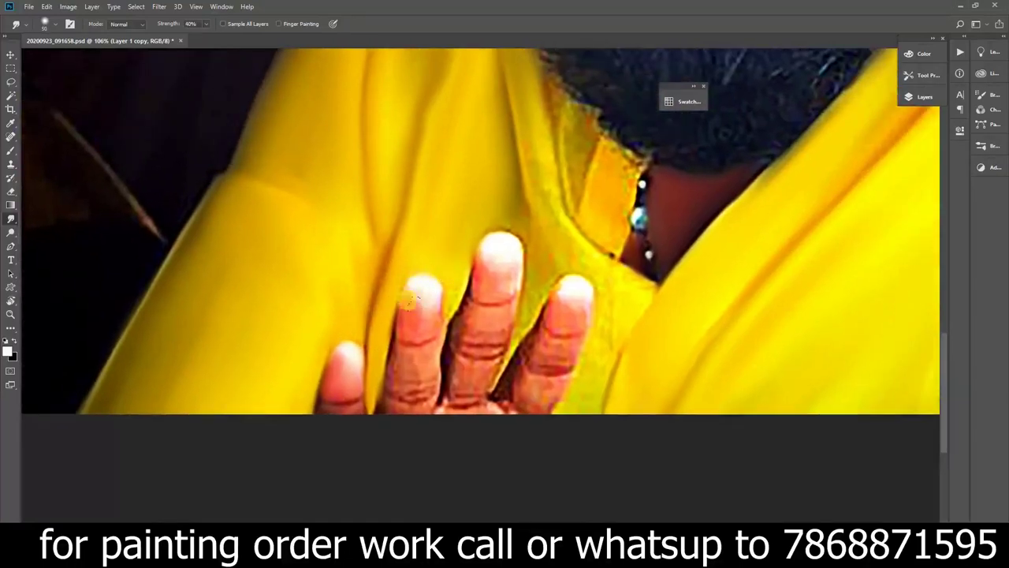
mouse_move(408, 299)
left_mouse_down()
mouse_move(398, 351)
mouse_move(413, 372)
mouse_move(384, 388)
mouse_move(412, 339)
mouse_move(455, 318)
left_mouse_up()
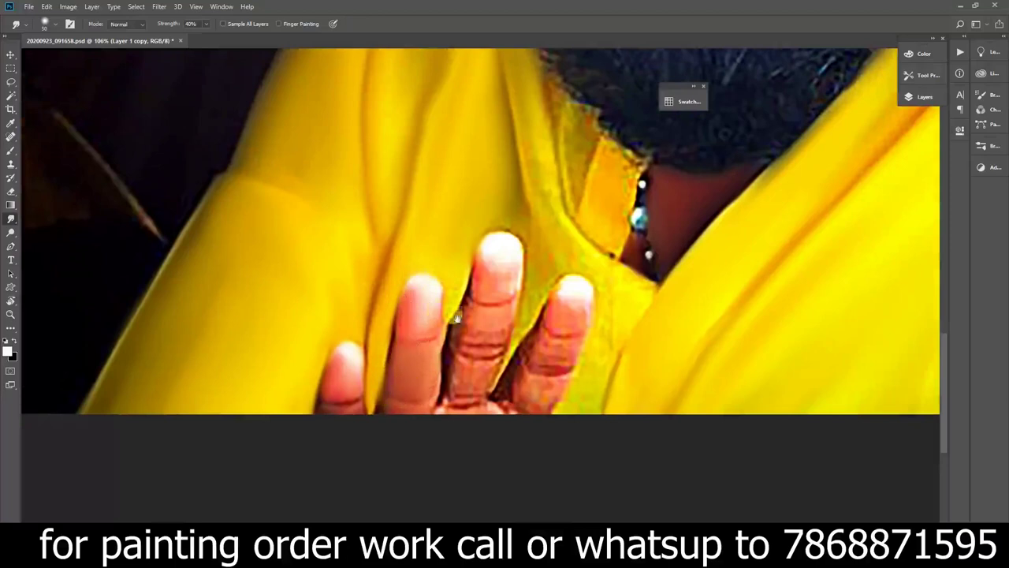
scroll(456, 319, "right", 2)
mouse_move(430, 272)
left_mouse_down()
mouse_move(453, 283)
mouse_move(422, 331)
mouse_move(444, 326)
mouse_move(405, 354)
mouse_move(416, 408)
mouse_move(428, 401)
mouse_move(402, 391)
mouse_move(417, 387)
mouse_move(417, 418)
mouse_move(466, 312)
mouse_move(473, 333)
mouse_move(445, 363)
mouse_move(432, 353)
mouse_move(406, 406)
mouse_move(410, 391)
mouse_move(442, 405)
mouse_move(418, 409)
mouse_move(473, 394)
left_mouse_up()
scroll(439, 315, "right", 2)
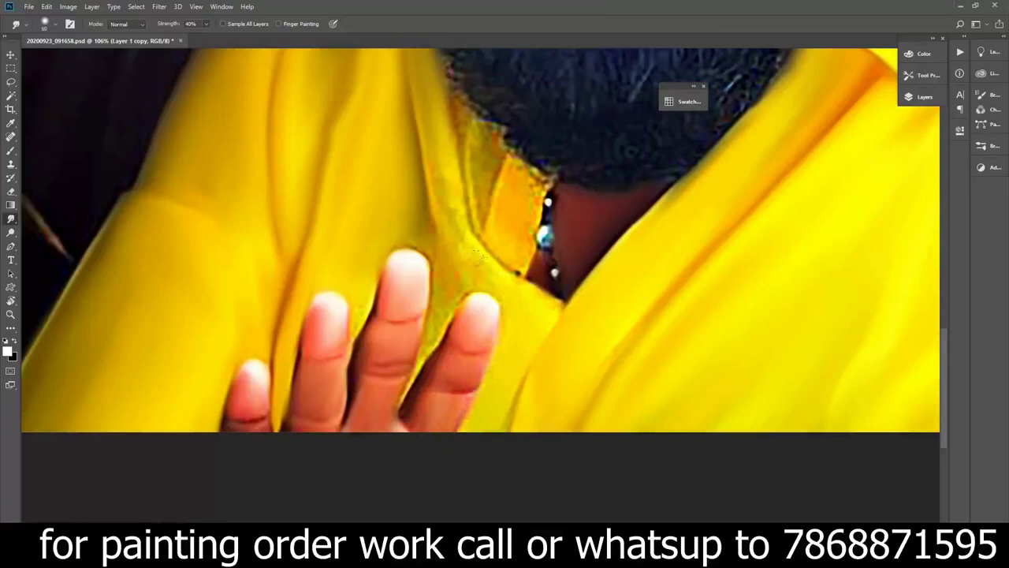
mouse_move(477, 253)
left_mouse_down()
mouse_move(434, 282)
mouse_move(436, 330)
left_mouse_up()
scroll(410, 394, "up", 5)
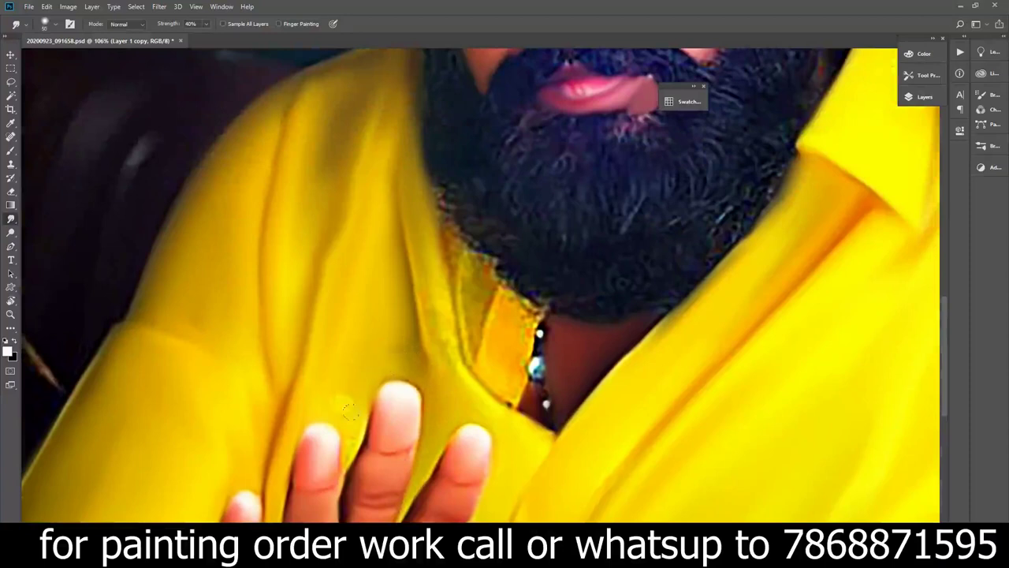
scroll(347, 446, "up", 3)
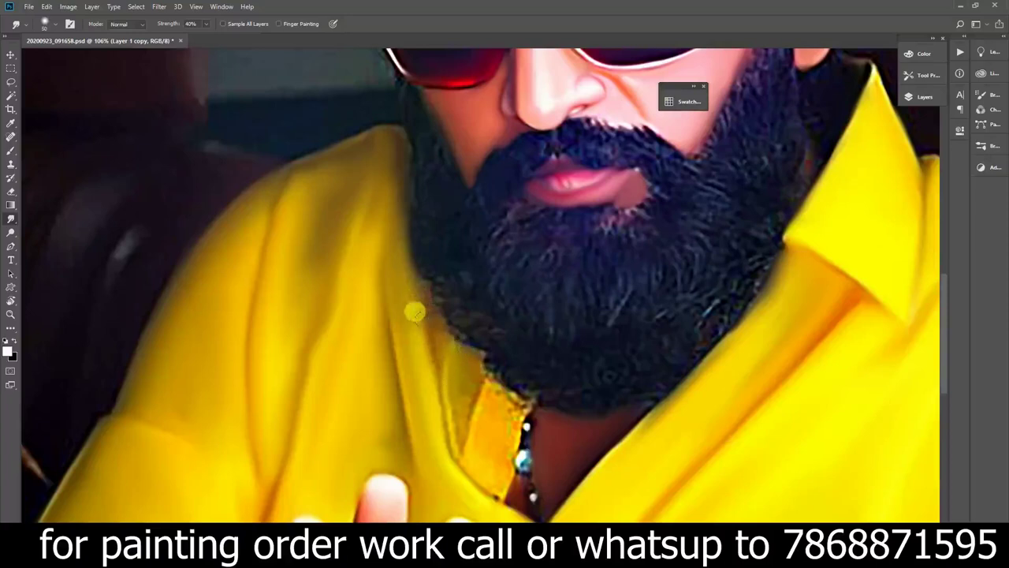
Blend the shirt collar into the beard with upward smudges along its edge.
scroll(465, 382, "down", 3)
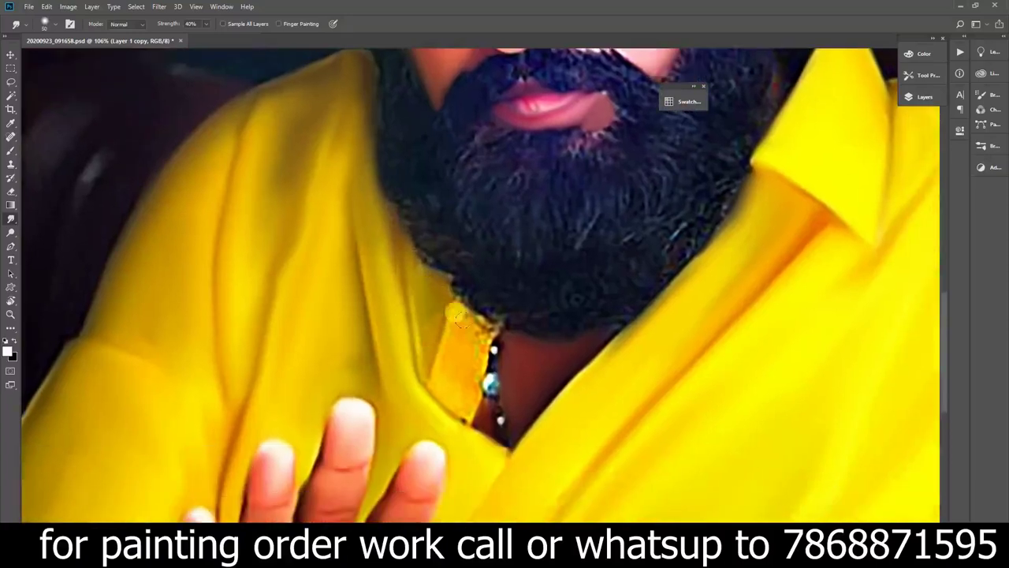
mouse_move(475, 325)
left_mouse_down()
mouse_move(432, 309)
mouse_move(465, 325)
left_mouse_up()
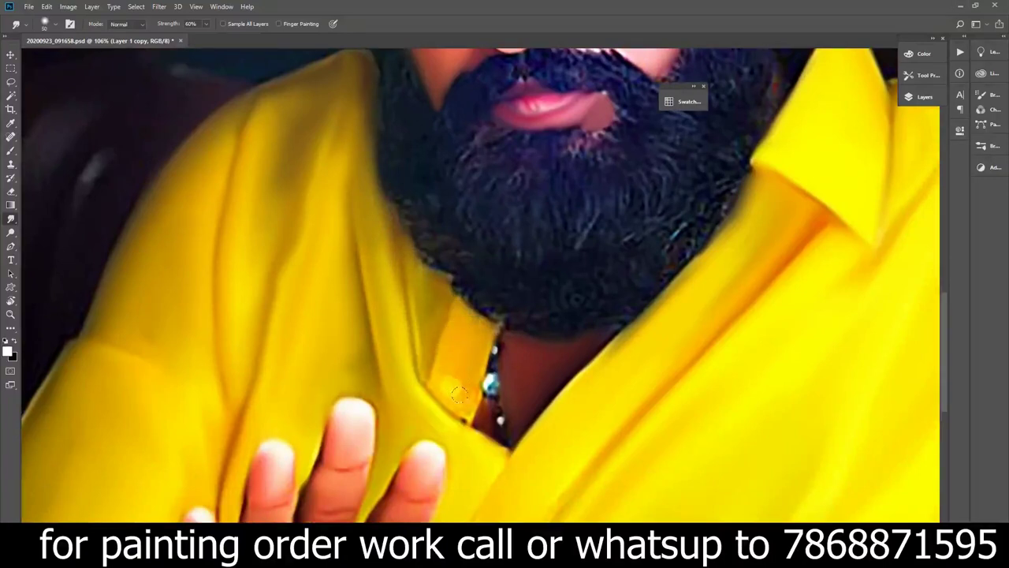
left_click_drag(458, 394, 425, 295)
left_click_drag(403, 275, 428, 384)
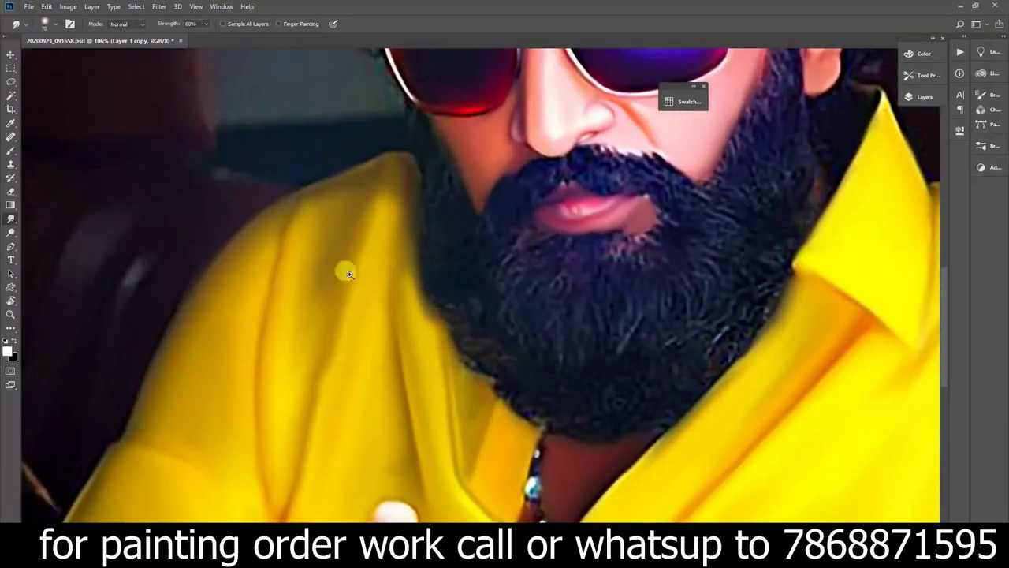
key("ctrl+0")
scroll(363, 283, "up", 2)
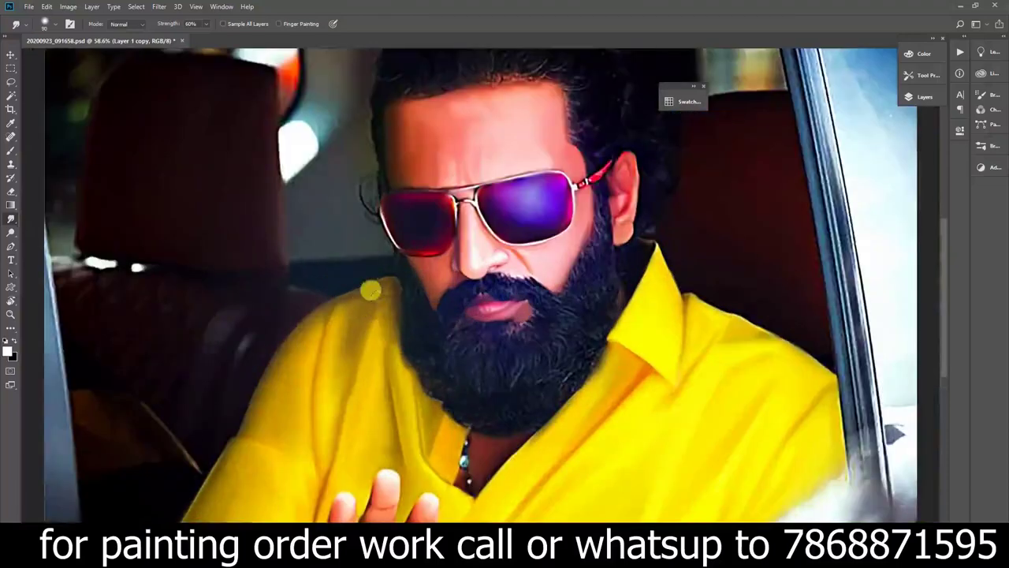
scroll(351, 354, "down", 3)
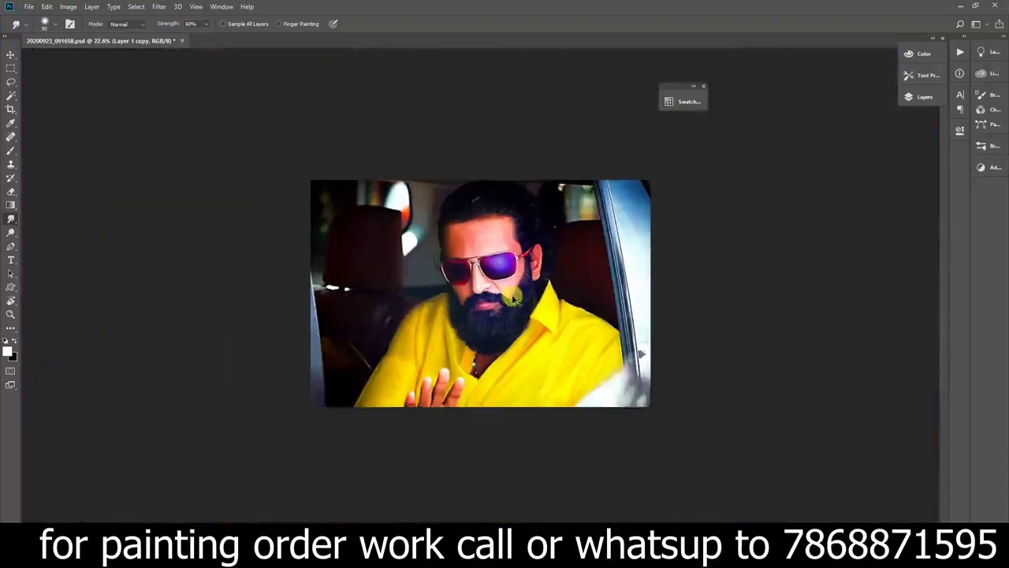
scroll(483, 313, "up", 3)
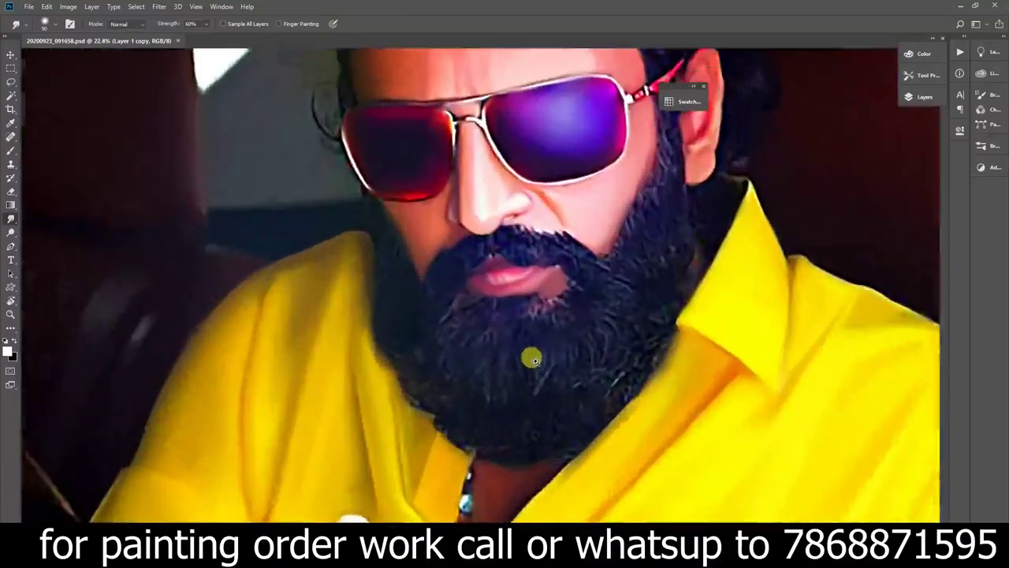
scroll(532, 319, "up", 3)
scroll(535, 320, "down", 2)
scroll(496, 318, "down", 2)
scroll(536, 265, "down", 1)
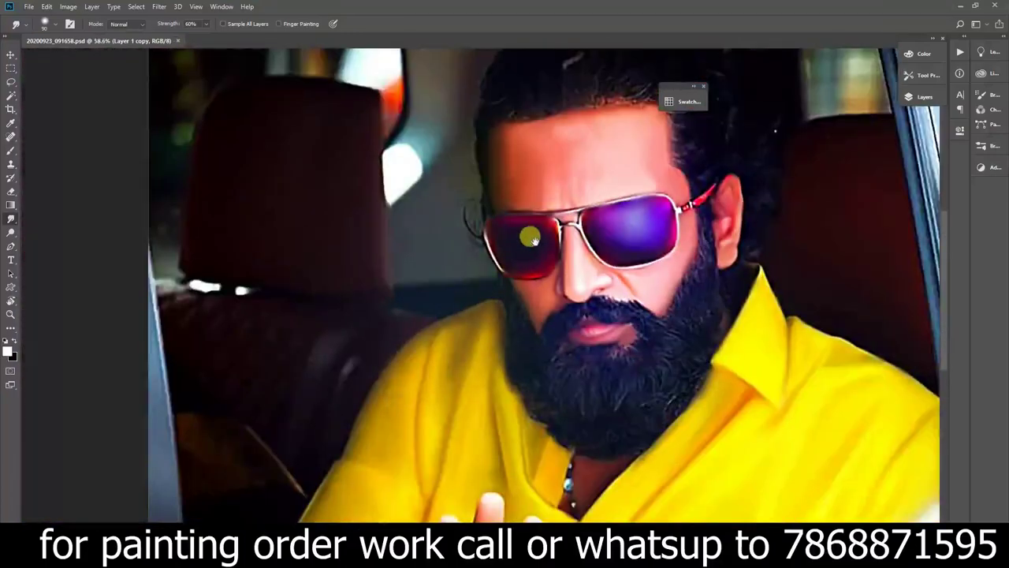
scroll(523, 234, "down", 2)
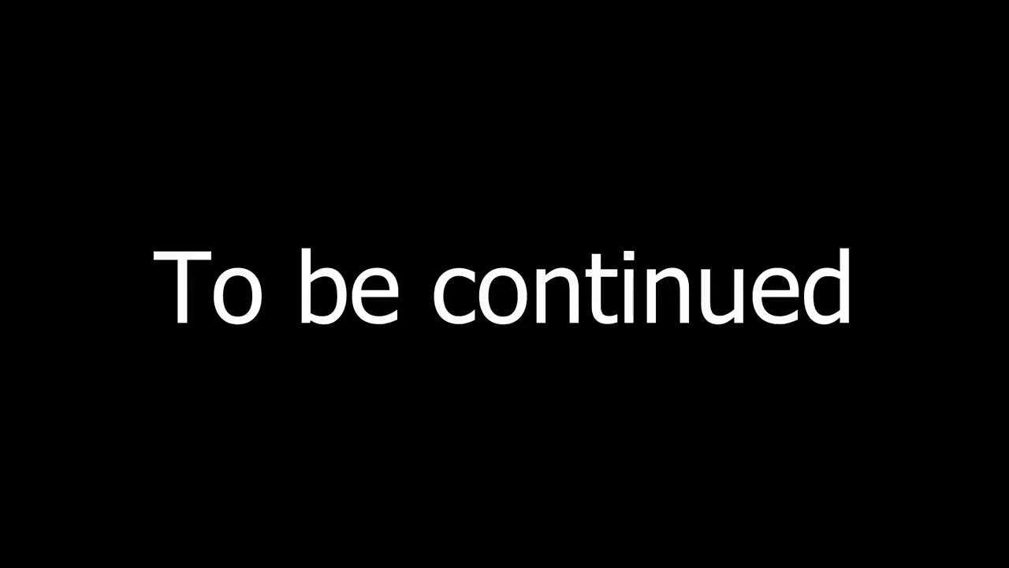